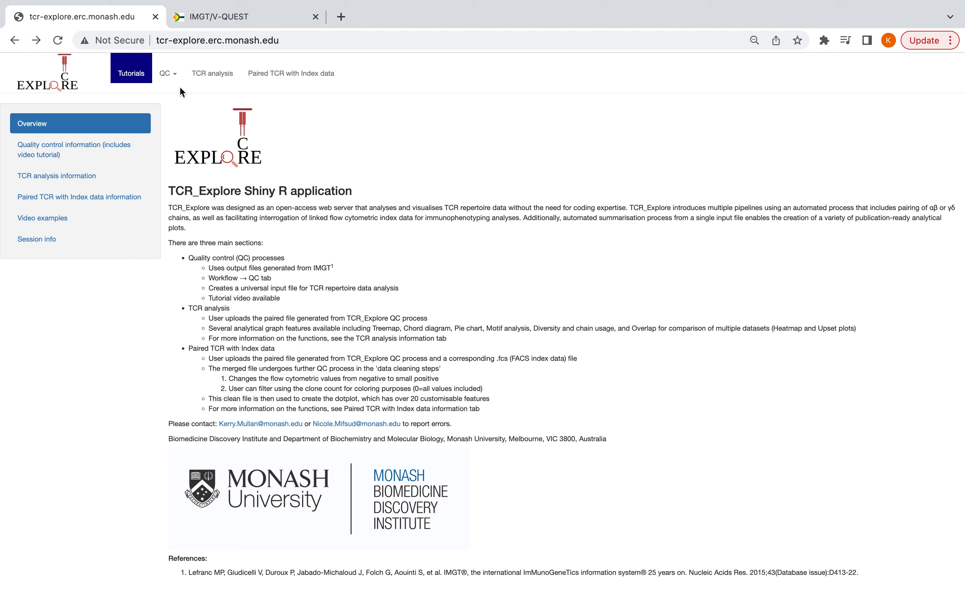
- Open the SEQ to FASTA file merger and start choosing the .seq files to upload
{"action": "left_click", "coordinate": [165, 75]}
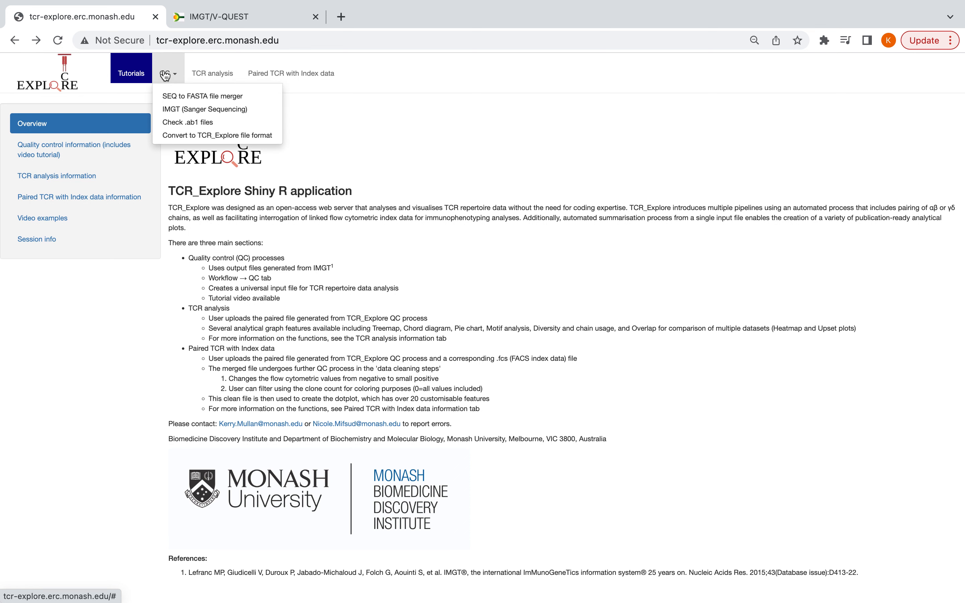
{"action": "left_click", "coordinate": [193, 100]}
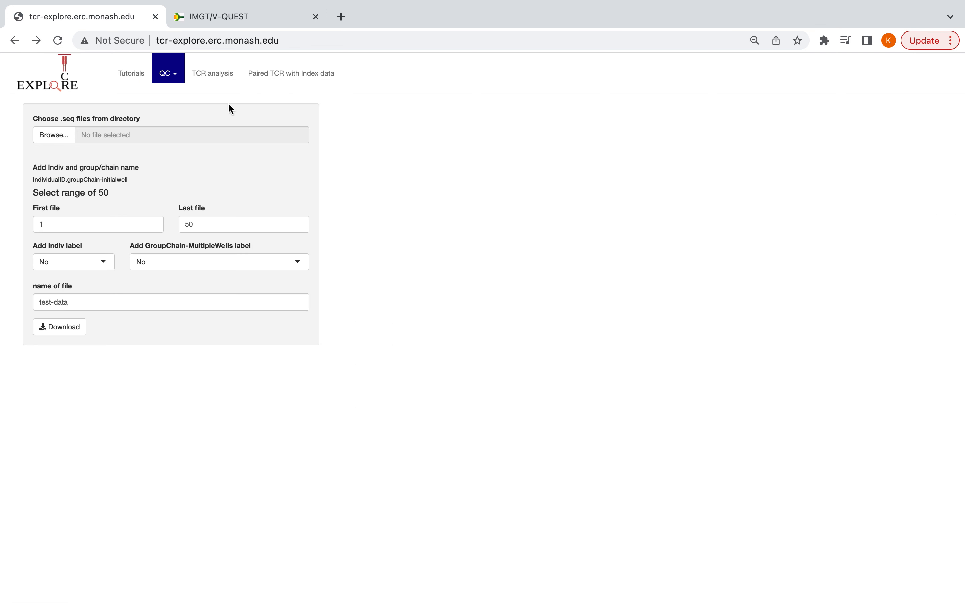
{"action": "left_click", "coordinate": [62, 138]}
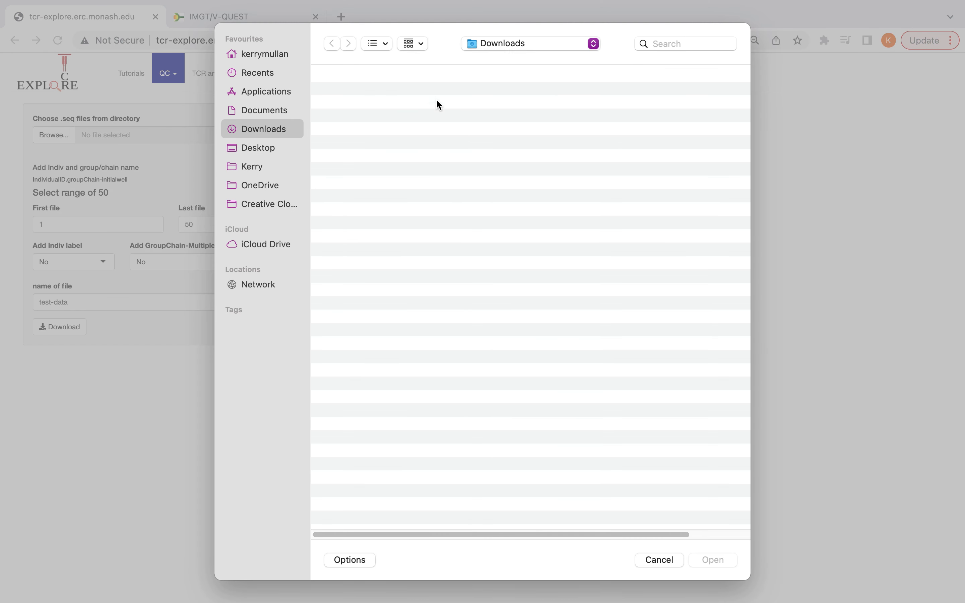
- Browse through the QC and SJS.TEN folders to the Micromon folder that holds the .seq files
{"action": "left_click", "coordinate": [270, 151]}
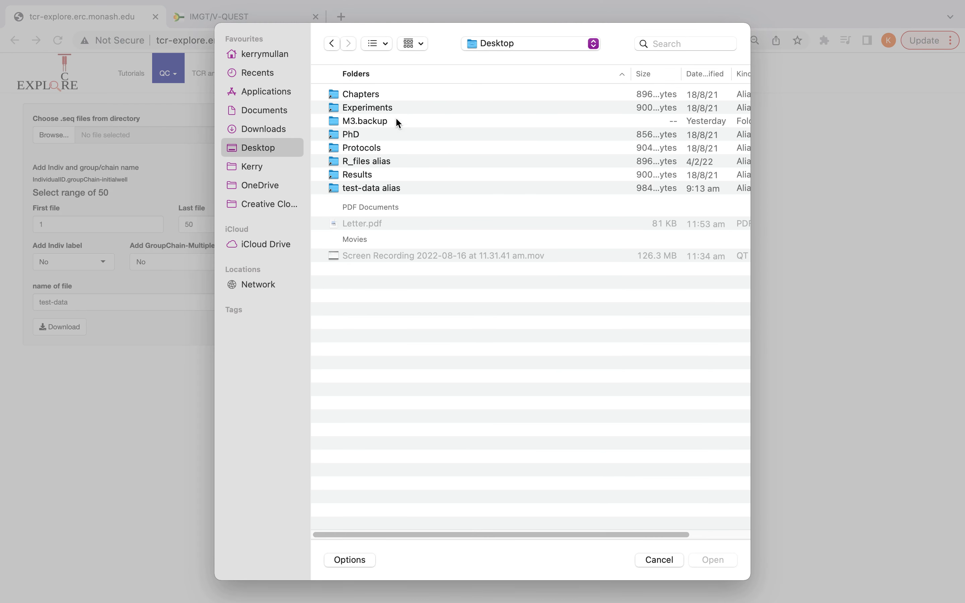
{"action": "double_click", "coordinate": [393, 166]}
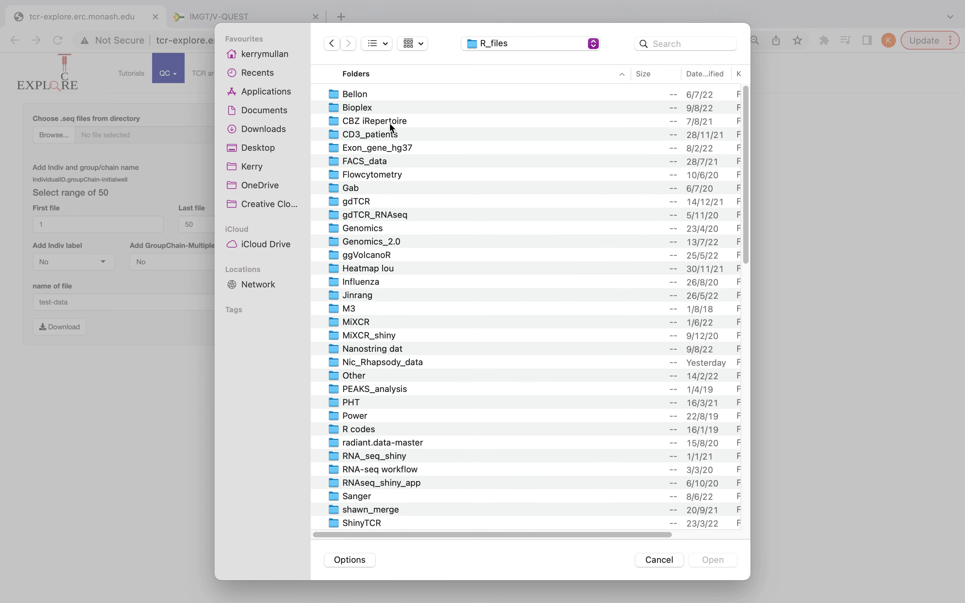
{"action": "left_click", "coordinate": [260, 132]}
{"action": "left_click_drag", "start_coordinate": [258, 158], "coordinate": [257, 151]}
{"action": "left_click", "coordinate": [256, 164]}
{"action": "double_click", "coordinate": [353, 188]}
{"action": "double_click", "coordinate": [358, 121]}
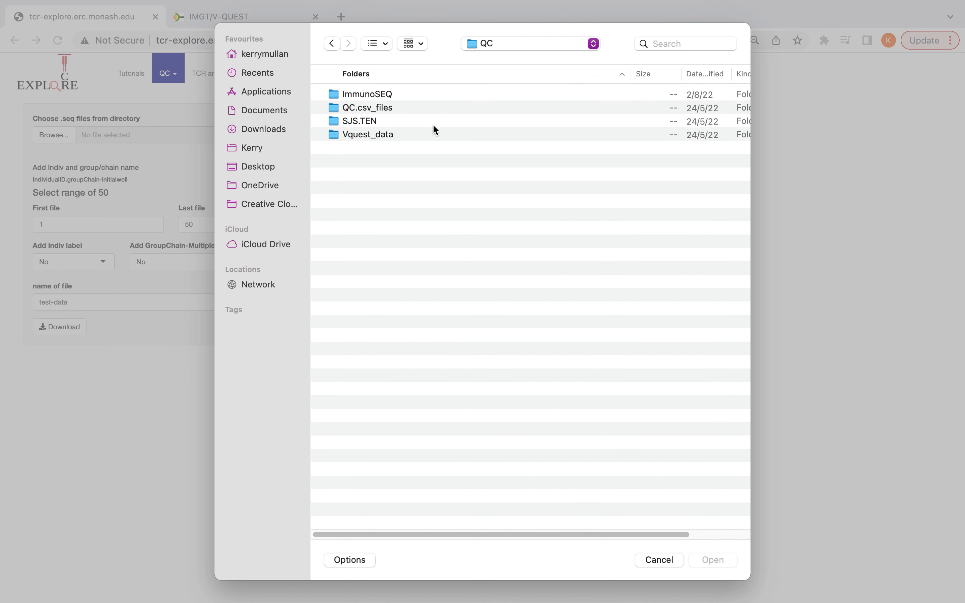
{"action": "double_click", "coordinate": [361, 122]}
{"action": "double_click", "coordinate": [341, 108]}
{"action": "left_click", "coordinate": [390, 99]}
{"action": "double_click", "coordinate": [390, 108]}
- Upload all .seq files in the Micromon folder, from CD8A-A2_A01.seq through IFNB-H10_H12.seq
{"action": "left_click", "coordinate": [381, 312]}
{"action": "scroll", "coordinate": [401, 292], "scroll_direction": "down", "scroll_amount": 20}
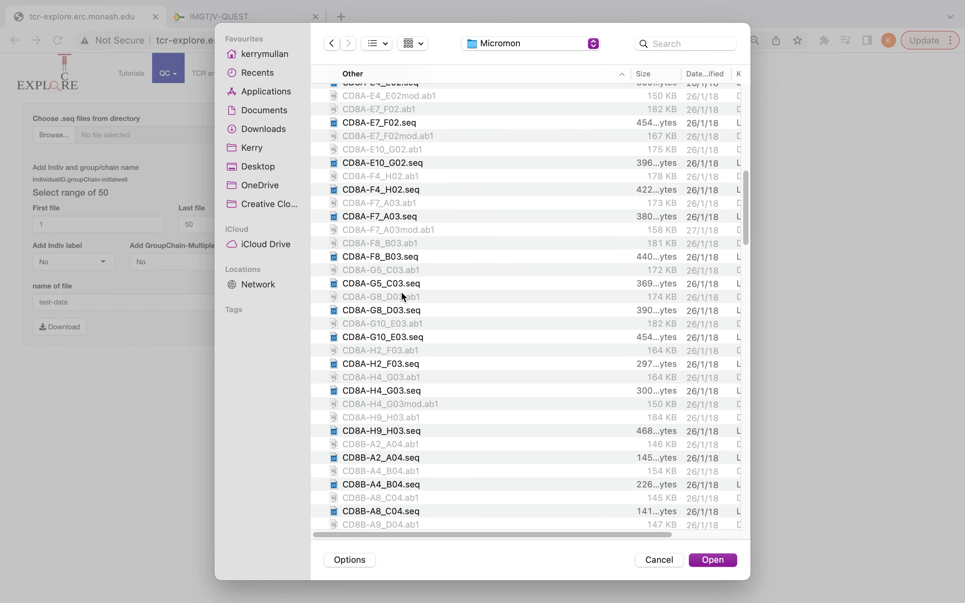
{"action": "left_click", "coordinate": [425, 516], "text": "shift"}
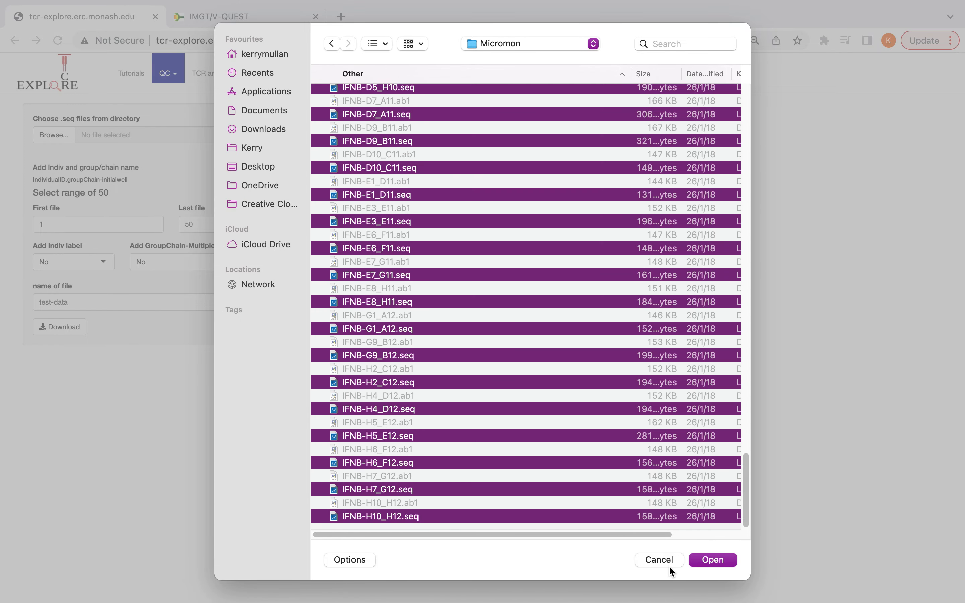
{"action": "left_click", "coordinate": [730, 565]}
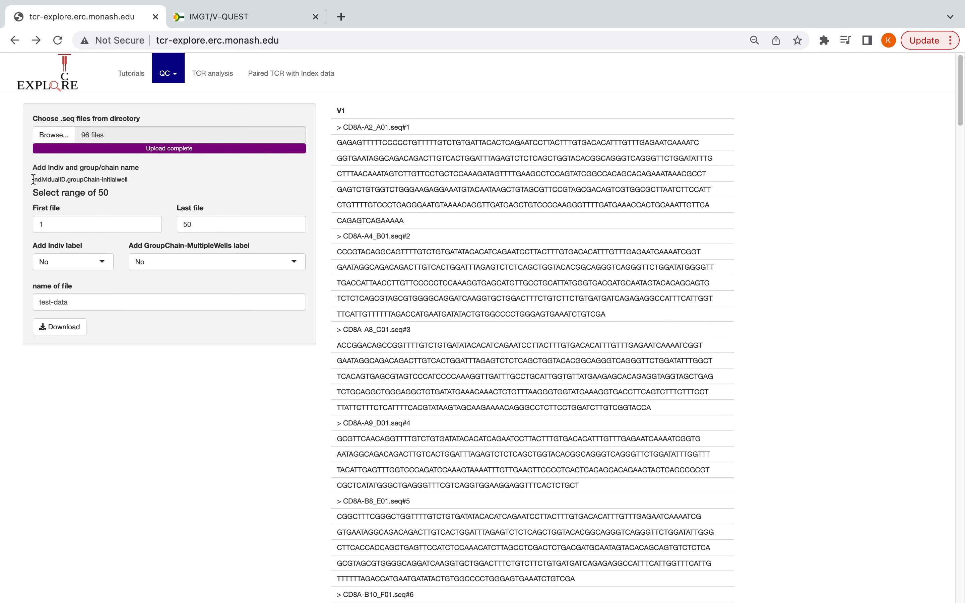
- Turn on the Indiv label for the sequences and set the Individual ID to T00016
{"action": "left_click_drag", "start_coordinate": [33, 179], "coordinate": [153, 178]}
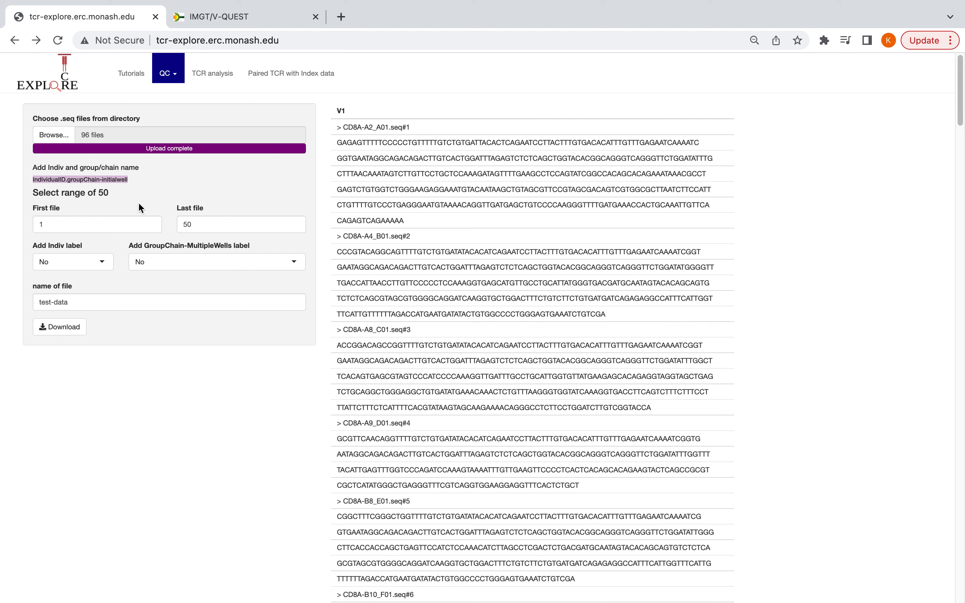
{"action": "left_click", "coordinate": [75, 262]}
{"action": "left_click", "coordinate": [45, 295]}
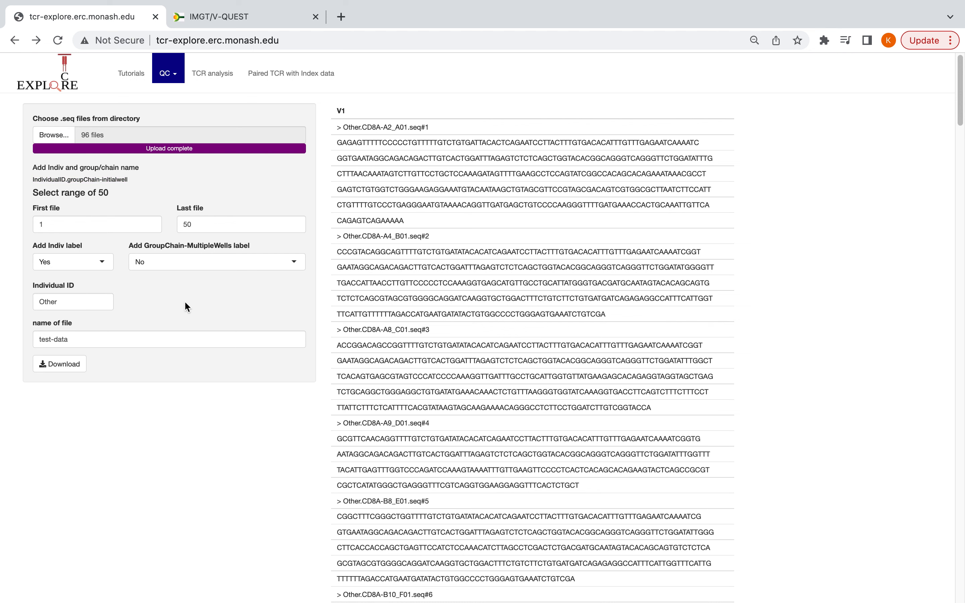
{"action": "left_click", "coordinate": [40, 302]}
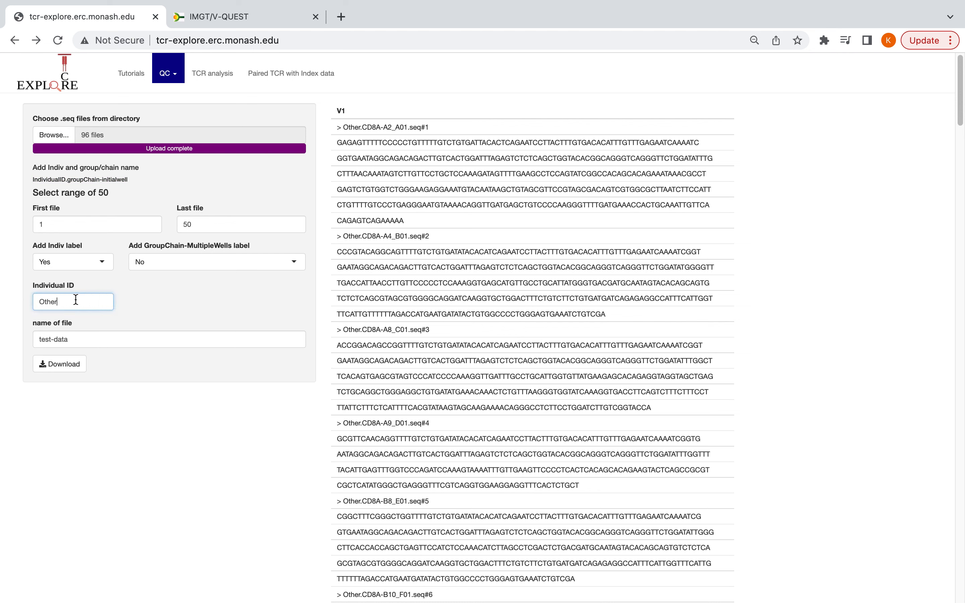
{"action": "key", "text": "super+a"}
{"action": "type", "text": "T00"}
{"action": "key", "text": "Down"}
{"action": "key", "text": "Return"}
- Name the merged file "T00016 1-50" and download the FASTA for the first 50 sequences
{"action": "key", "text": "Tab"}
{"action": "type", "text": "T00016 1-5"}
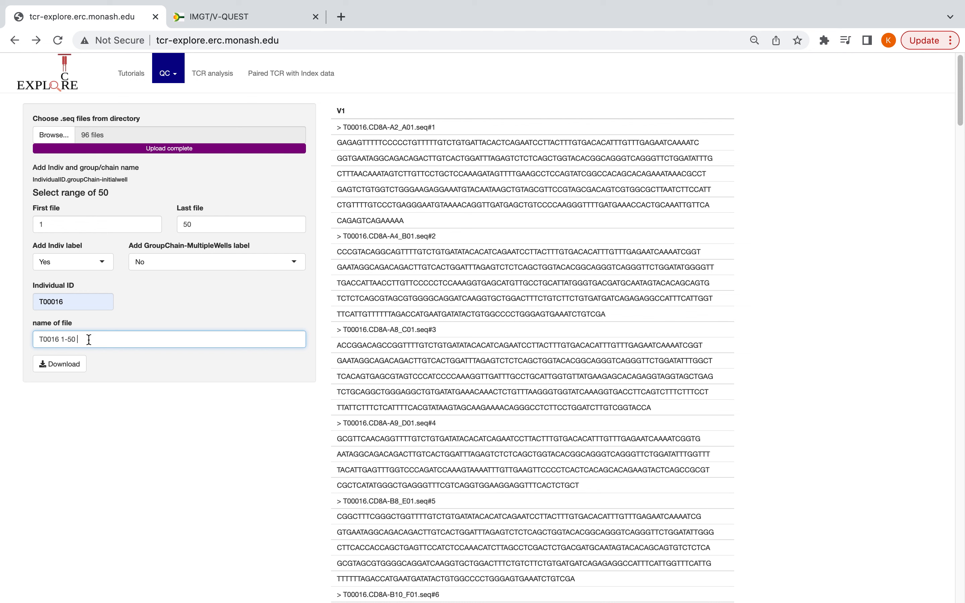
{"action": "type", "text": "0"}
{"action": "key", "text": "BackSpace"}
{"action": "left_click", "coordinate": [57, 363]}
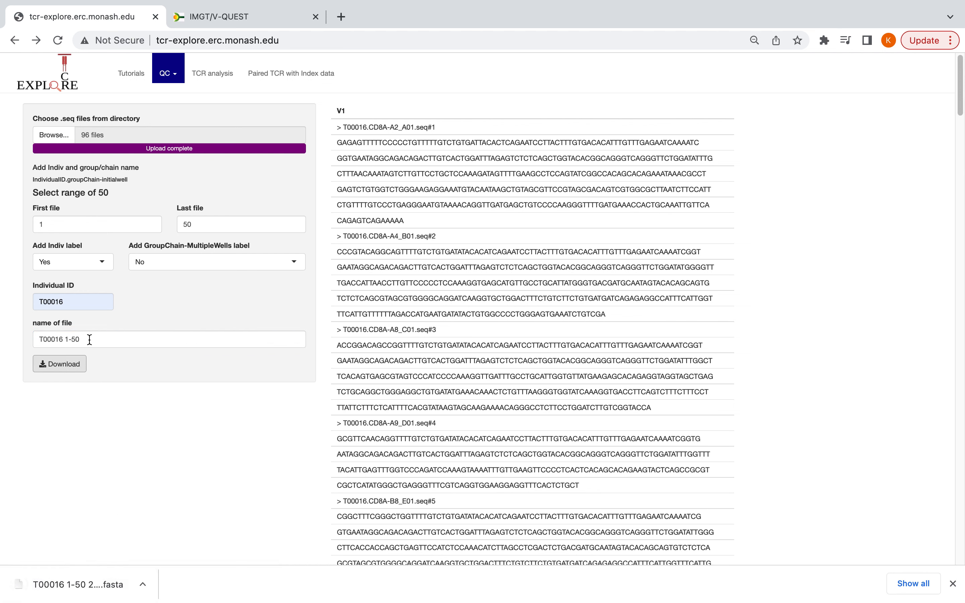
{"action": "left_click", "coordinate": [155, 222]}
{"action": "left_click", "coordinate": [299, 222]}
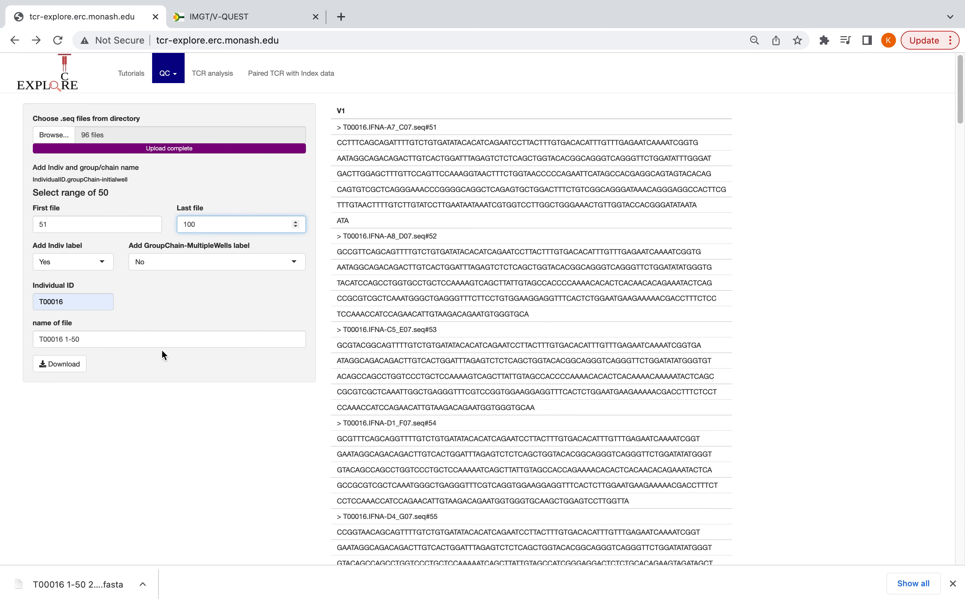
{"action": "right_click", "coordinate": [65, 340]}
{"action": "left_click", "coordinate": [18, 340]}
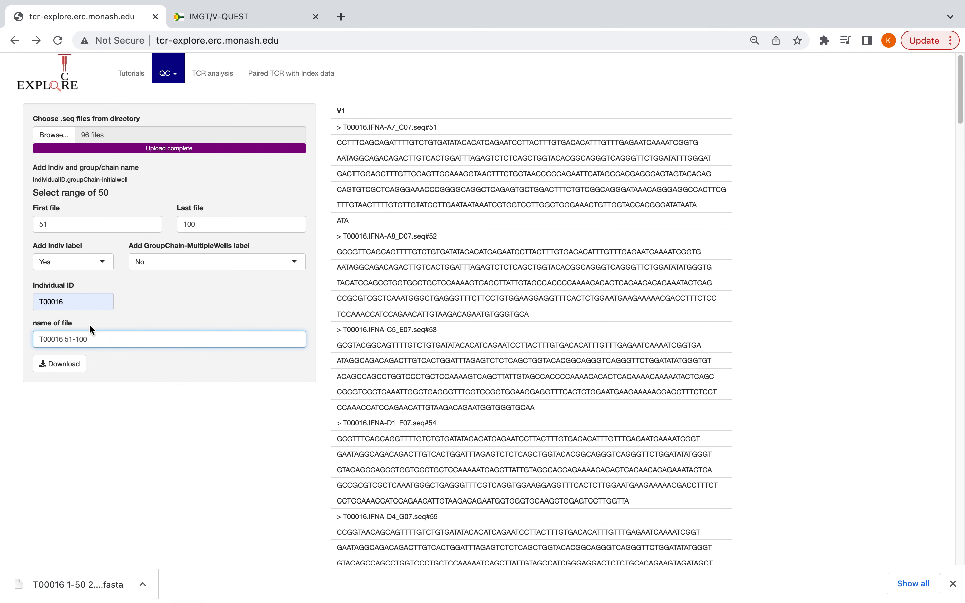
{"action": "left_click", "coordinate": [50, 364]}
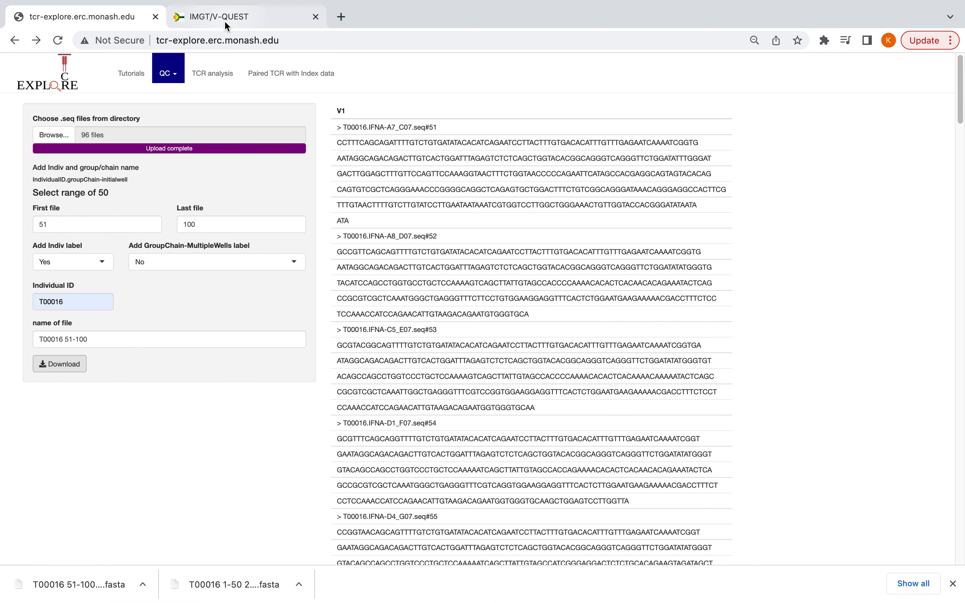
- Switch to IMGT/V-QUEST and set the species to Homo sapiens (human) and the receptor type to TR
{"action": "left_click", "coordinate": [223, 17]}
{"action": "left_click", "coordinate": [252, 391]}
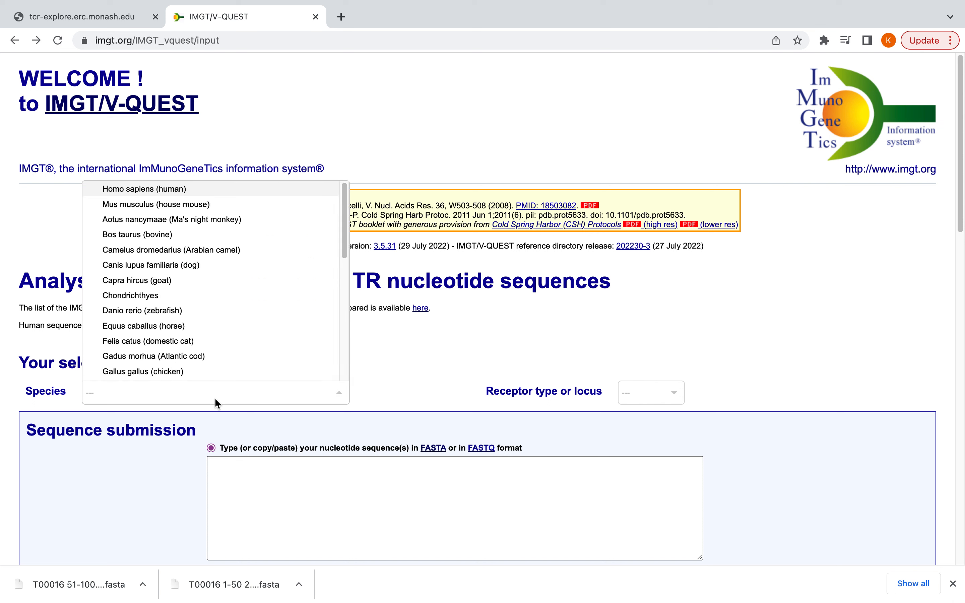
{"action": "left_click", "coordinate": [168, 189]}
{"action": "left_click", "coordinate": [638, 393]}
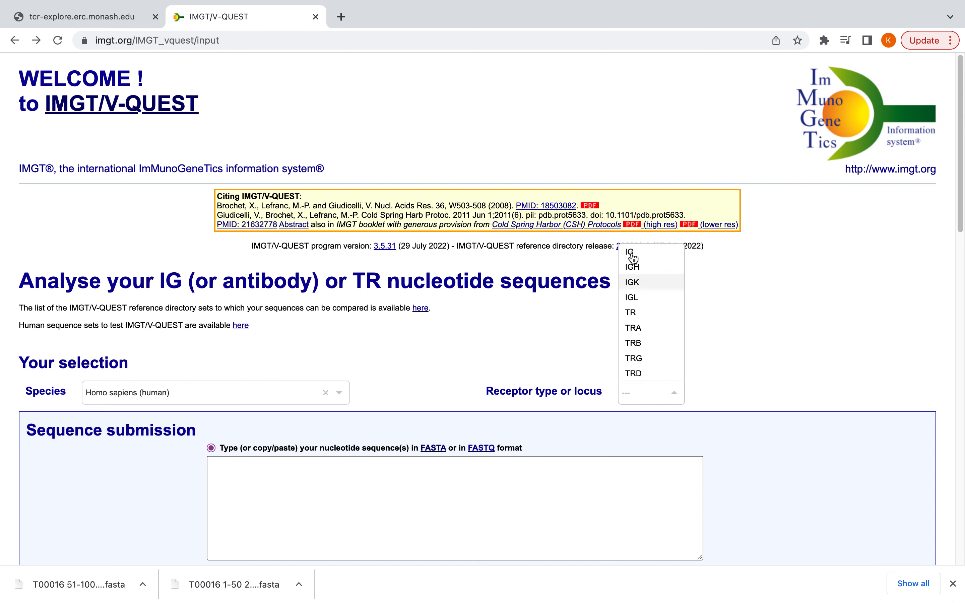
{"action": "left_click", "coordinate": [654, 313]}
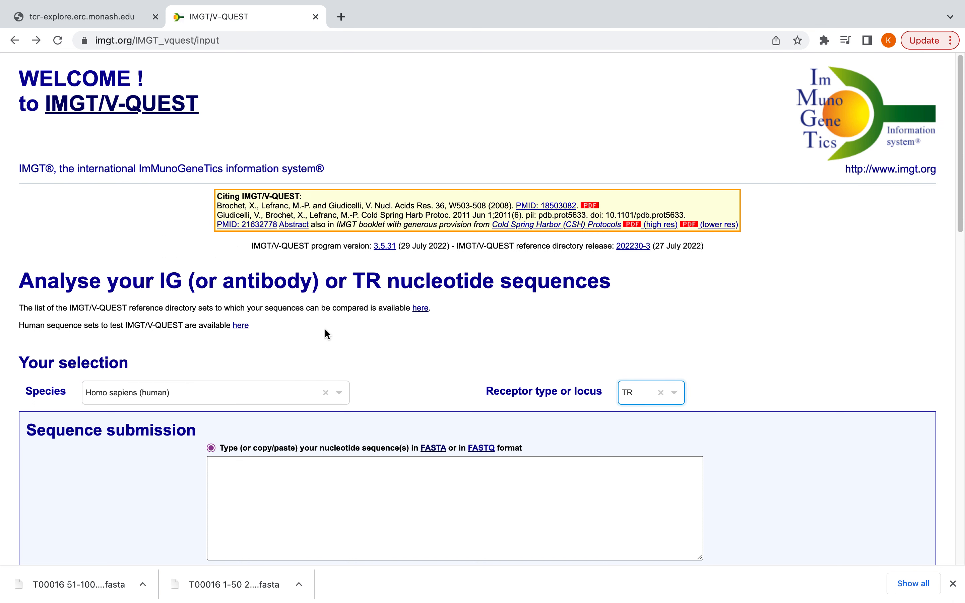
- Choose Excel file output opened in a spreadsheet, with only Summary and Junction included
{"action": "scroll", "coordinate": [252, 331], "scroll_direction": "down", "scroll_amount": 9}
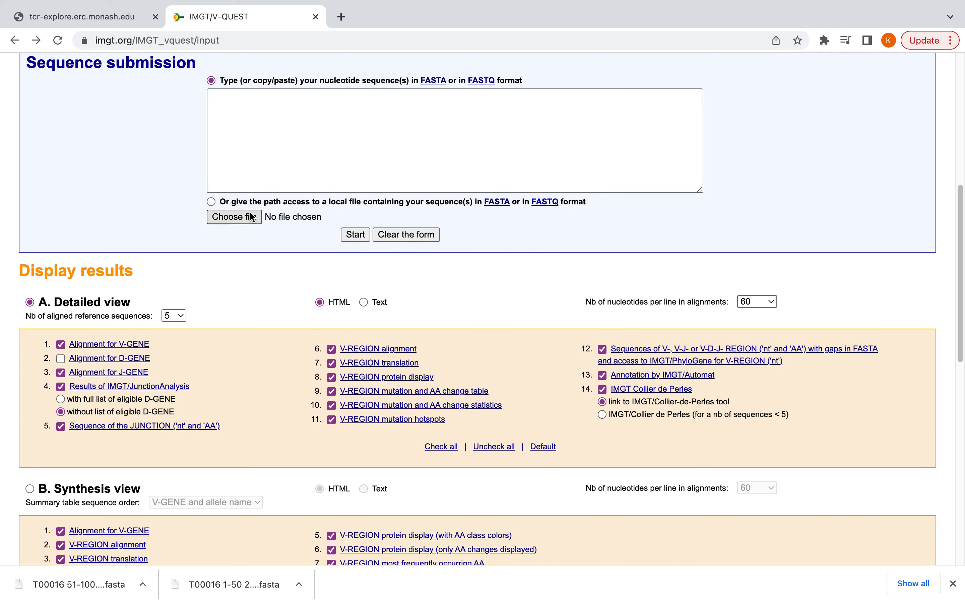
{"action": "scroll", "coordinate": [140, 331], "scroll_direction": "down", "scroll_amount": 15}
{"action": "scroll", "coordinate": [64, 254], "scroll_direction": "up", "scroll_amount": 1}
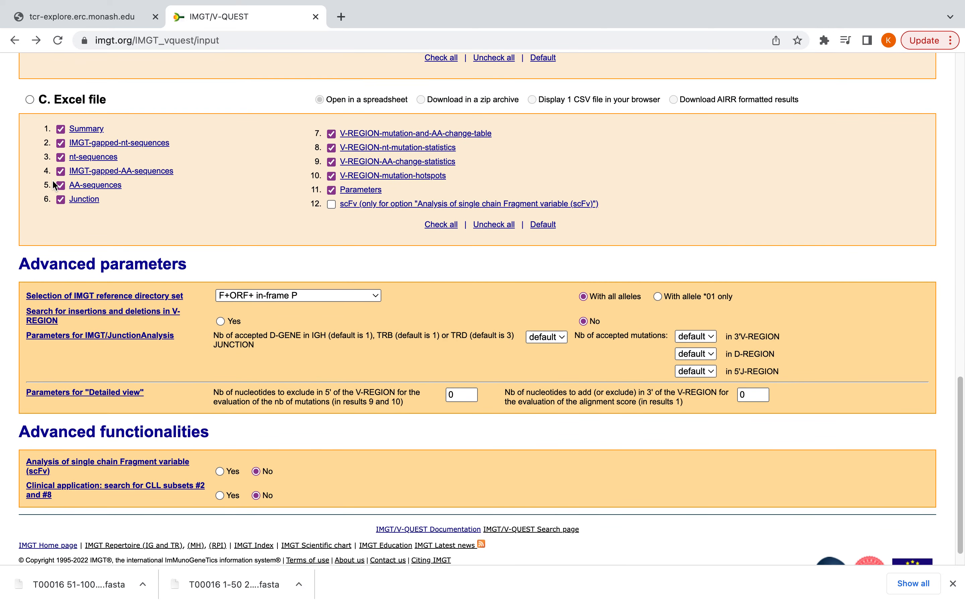
{"action": "left_click", "coordinate": [29, 110]}
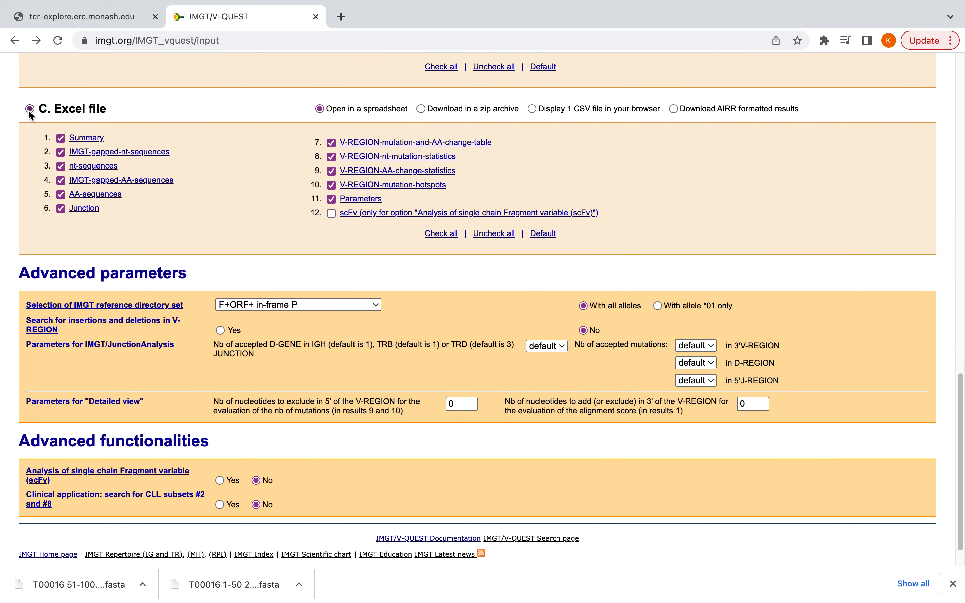
{"action": "left_click", "coordinate": [504, 234]}
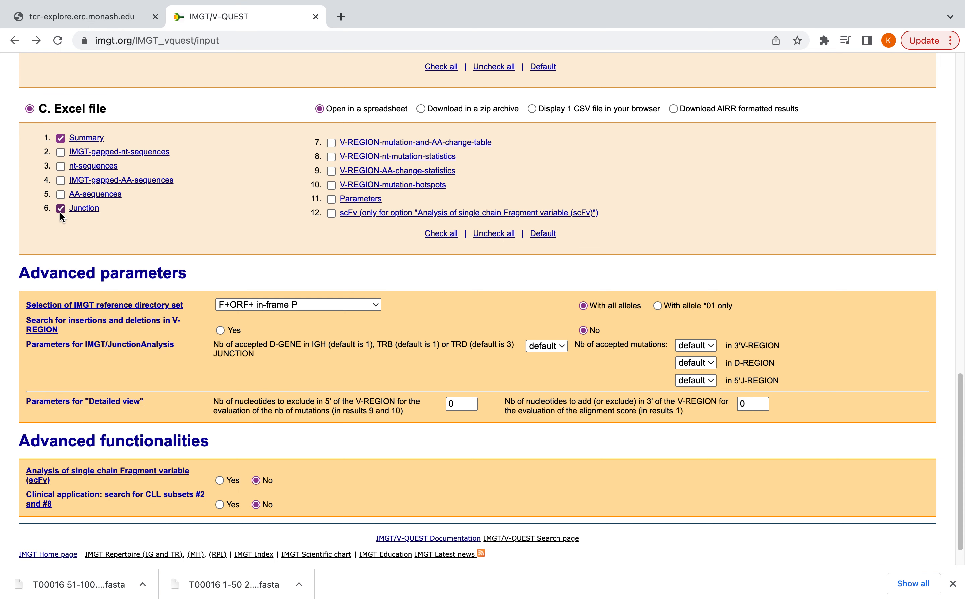
{"action": "scroll", "coordinate": [173, 330], "scroll_direction": "up", "scroll_amount": 15}
{"action": "left_click", "coordinate": [211, 322]}
{"action": "left_click", "coordinate": [233, 341]}
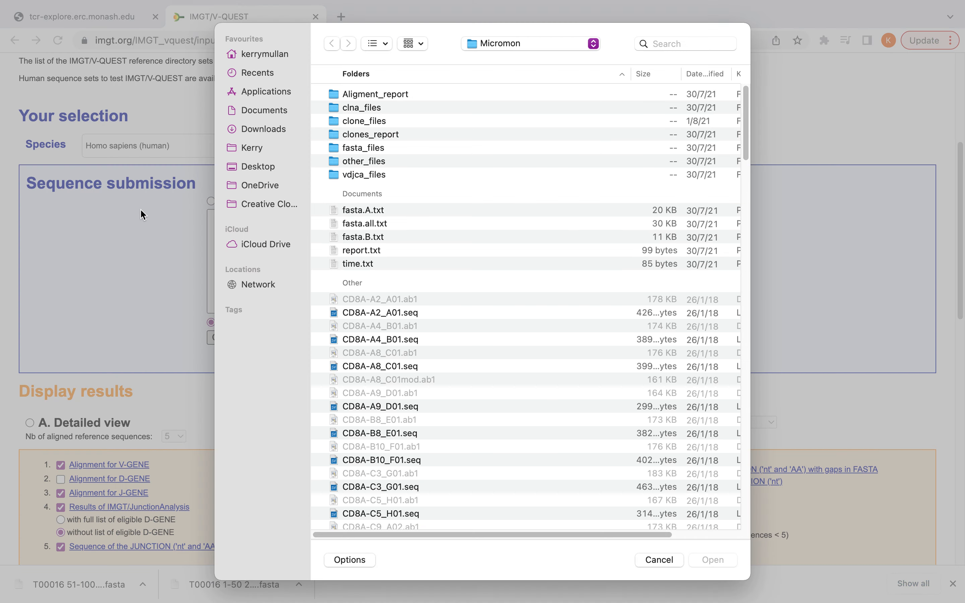
{"action": "left_click", "coordinate": [256, 128]}
{"action": "left_click", "coordinate": [410, 94]}
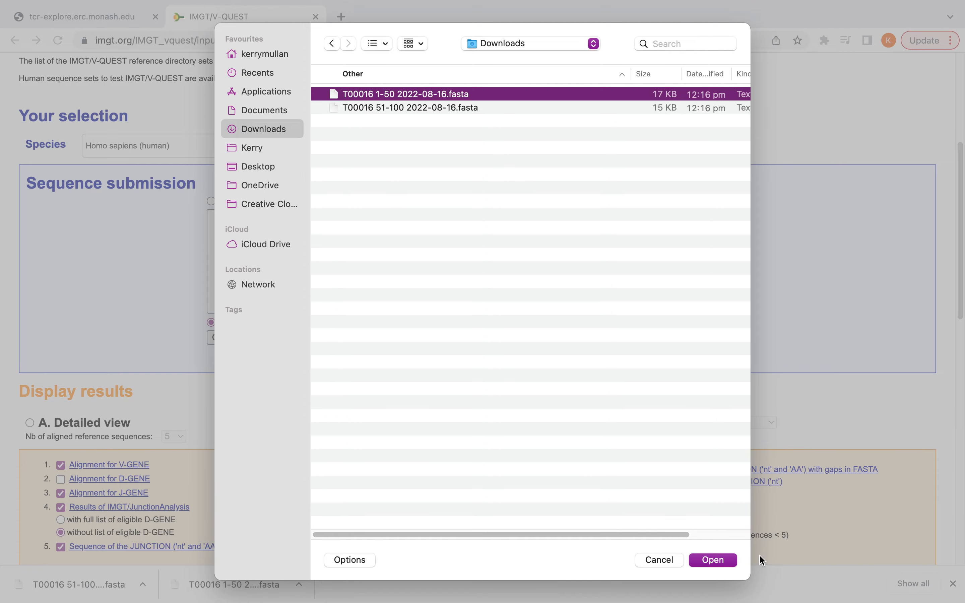
{"action": "left_click", "coordinate": [714, 561]}
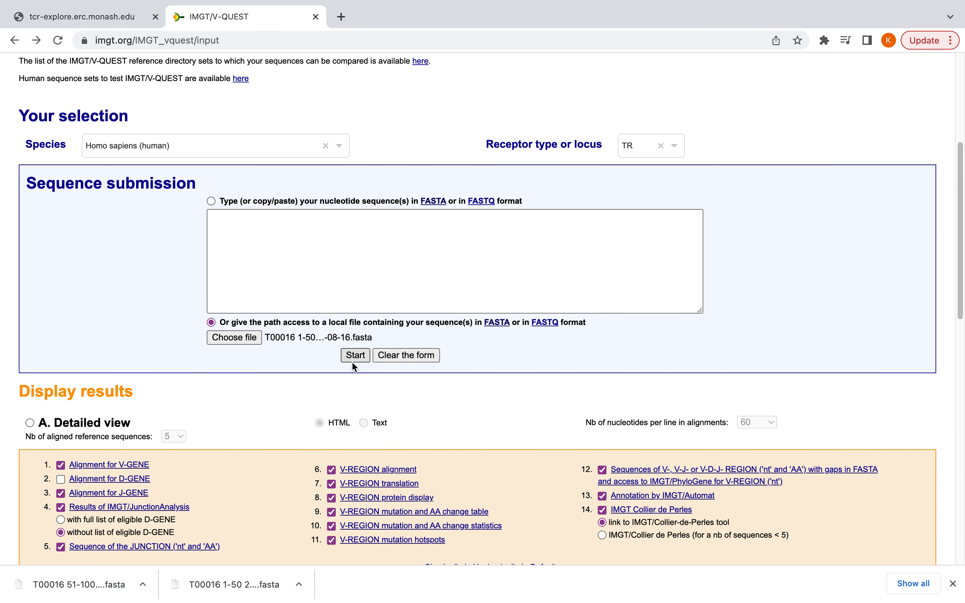
{"action": "left_click", "coordinate": [354, 356]}
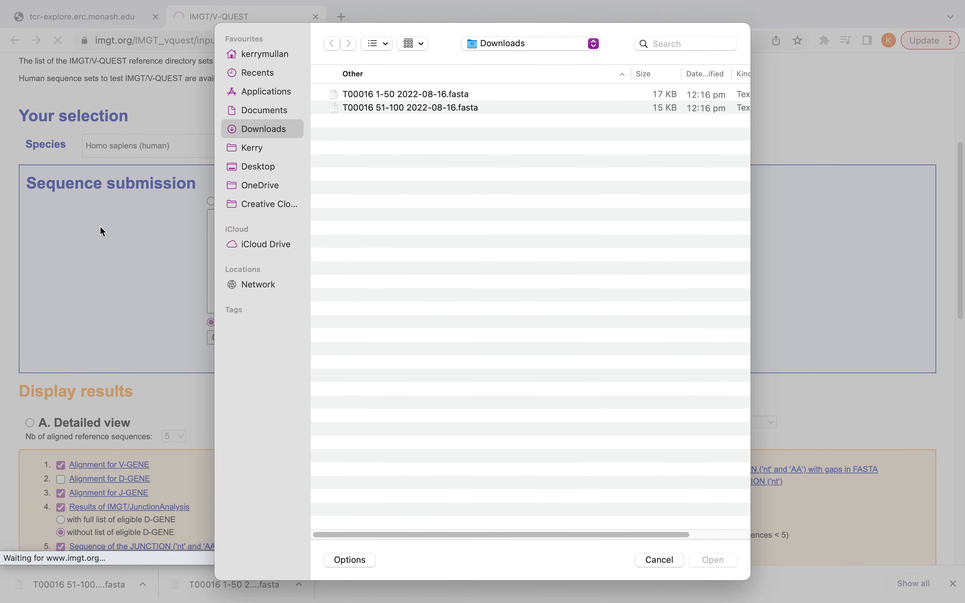
{"action": "left_click", "coordinate": [660, 561]}
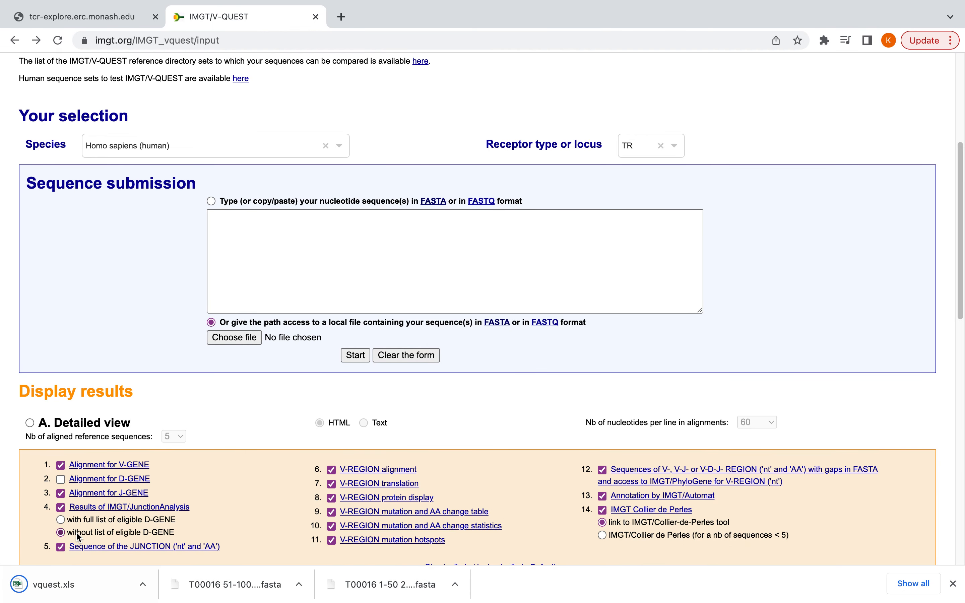
{"action": "left_click", "coordinate": [232, 338]}
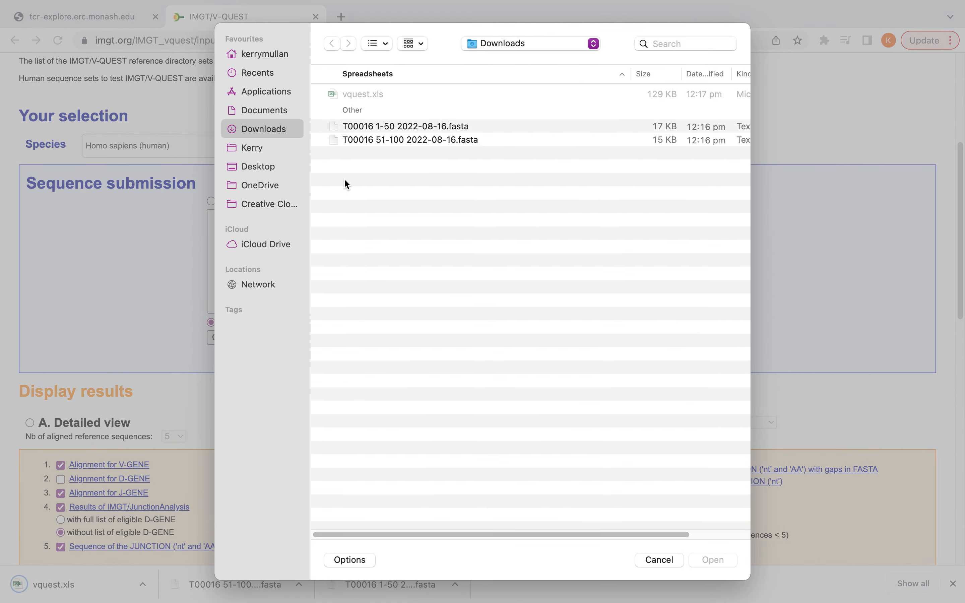
{"action": "left_click", "coordinate": [391, 141]}
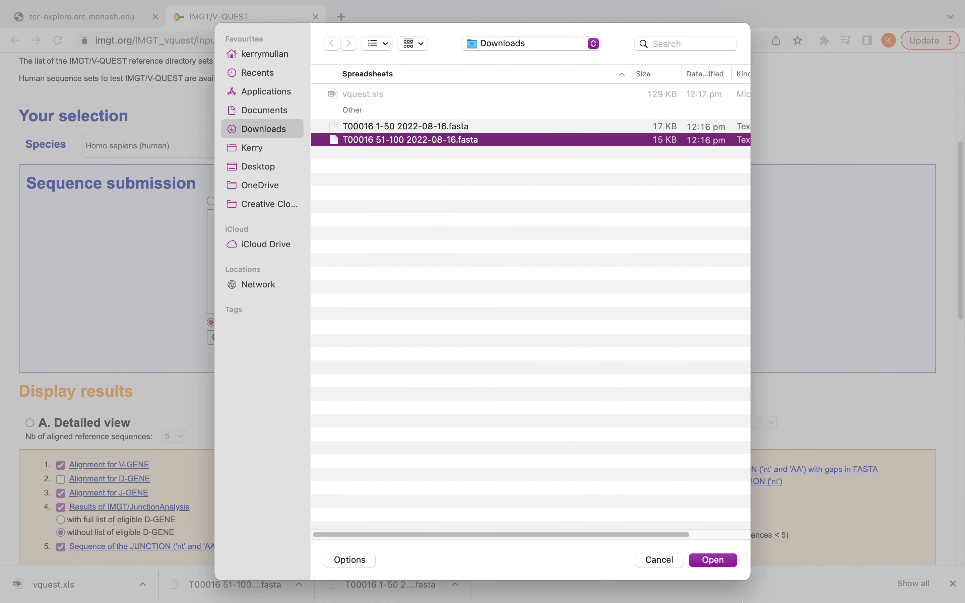
{"action": "left_click", "coordinate": [714, 561]}
{"action": "left_click", "coordinate": [355, 356]}
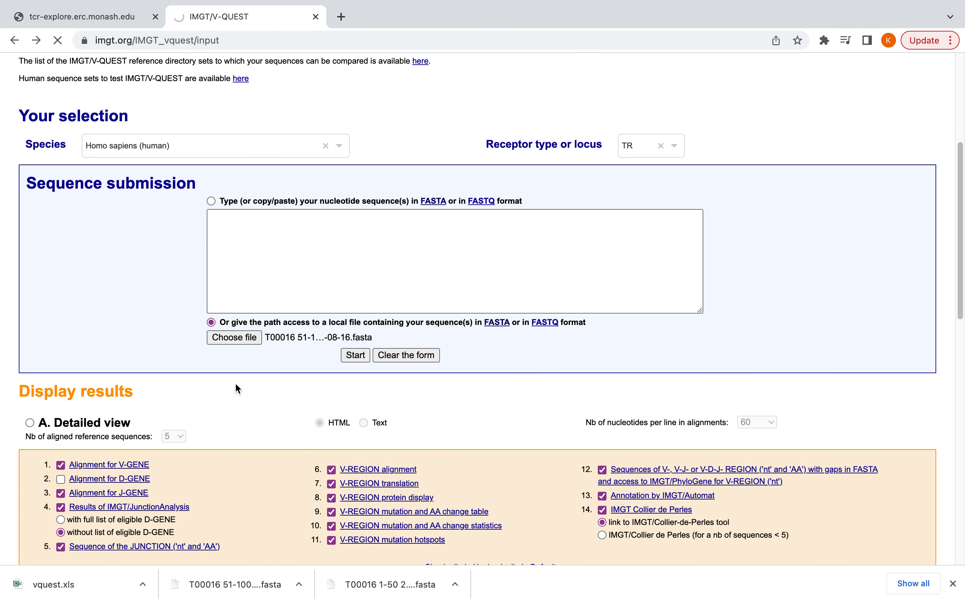
- Return to TCR_Explore and open the IMGT (Sanger Sequencing) quality control page
{"action": "left_click", "coordinate": [130, 27]}
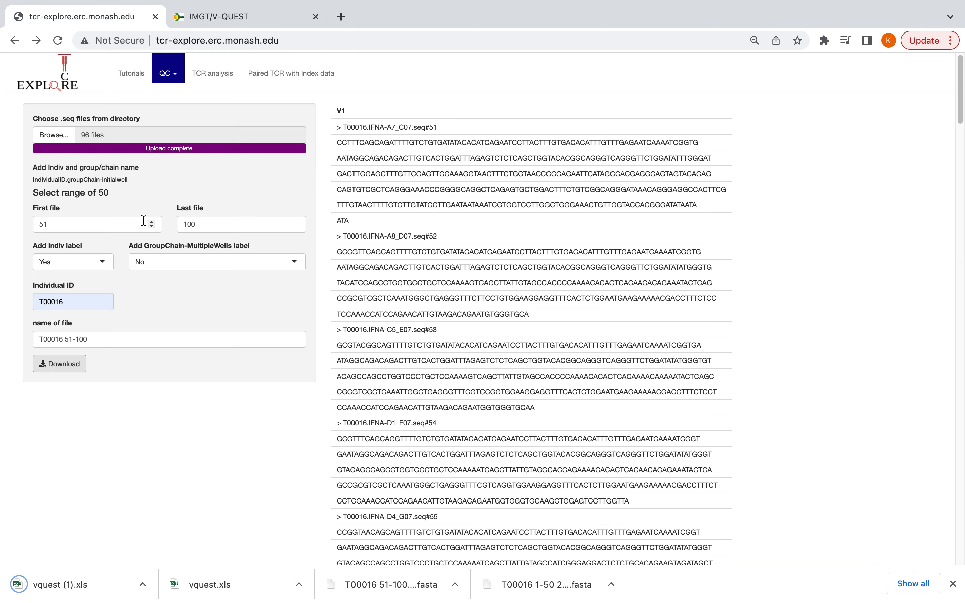
{"action": "left_click", "coordinate": [170, 77]}
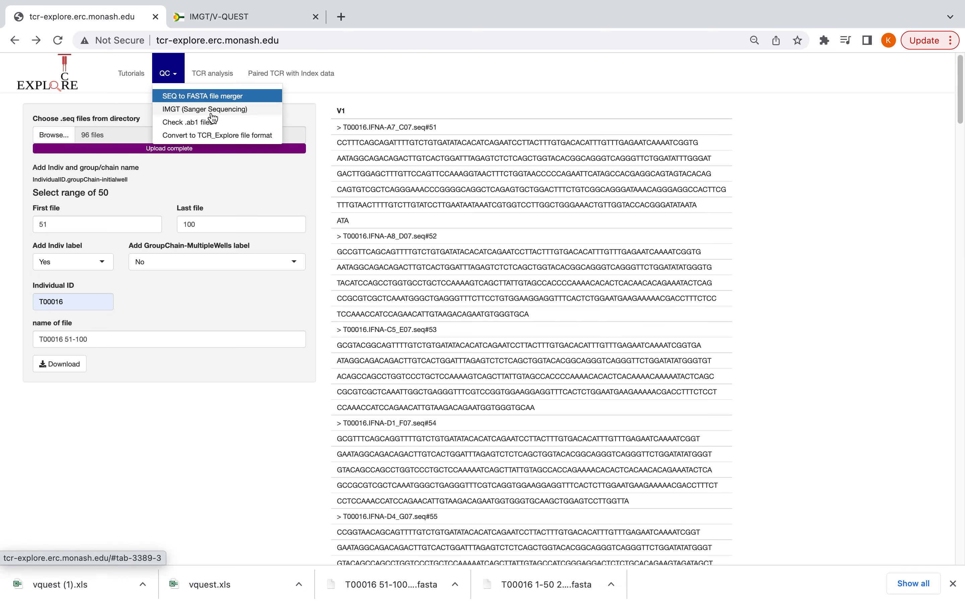
{"action": "left_click", "coordinate": [201, 110]}
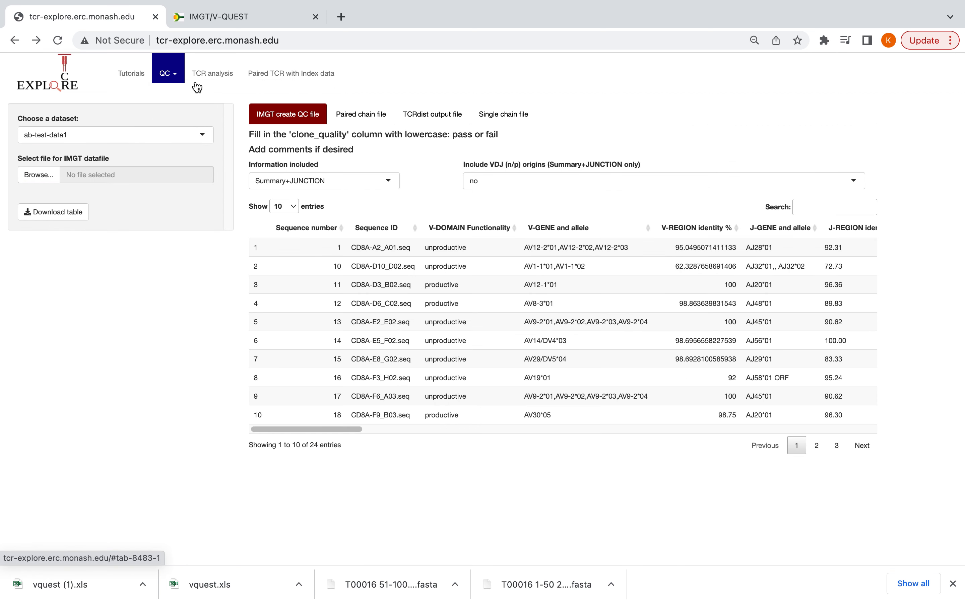
- Set the dataset to own_data, upload vquest.xls from Downloads as the IMGT datafile, and download its QC table
{"action": "left_click", "coordinate": [78, 135]}
{"action": "left_click", "coordinate": [52, 168]}
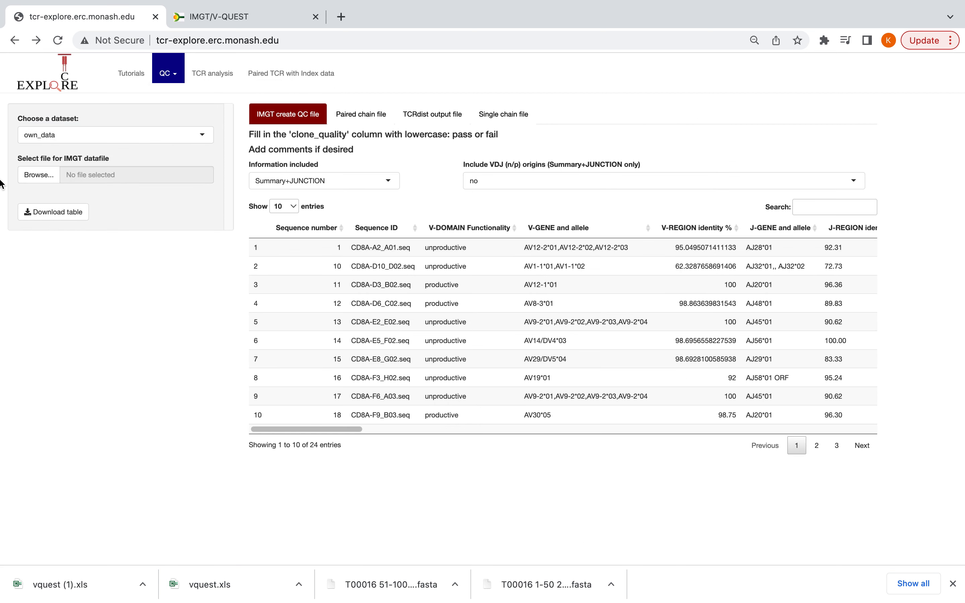
{"action": "left_click", "coordinate": [58, 176]}
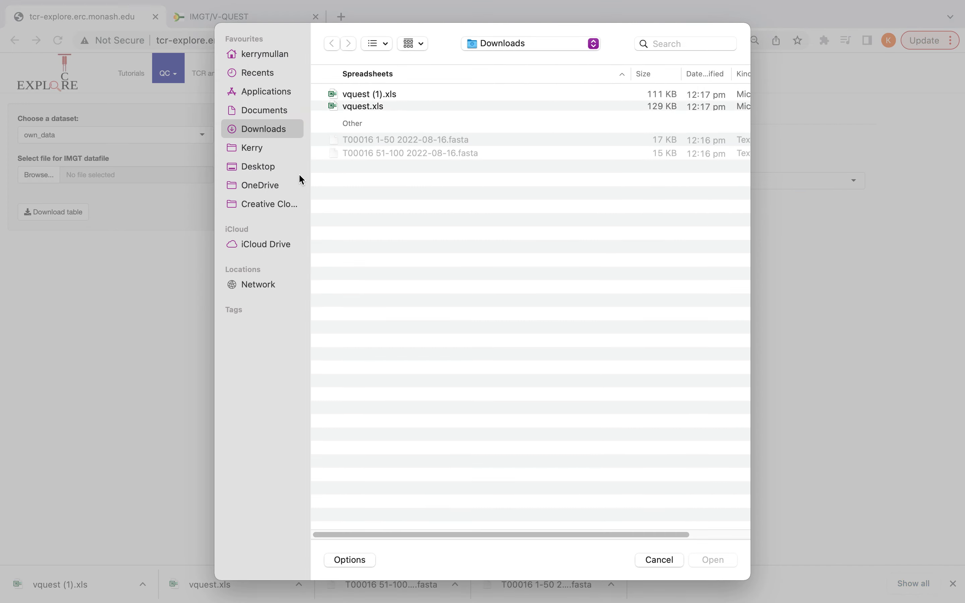
{"action": "left_click", "coordinate": [379, 106]}
{"action": "left_click", "coordinate": [729, 562]}
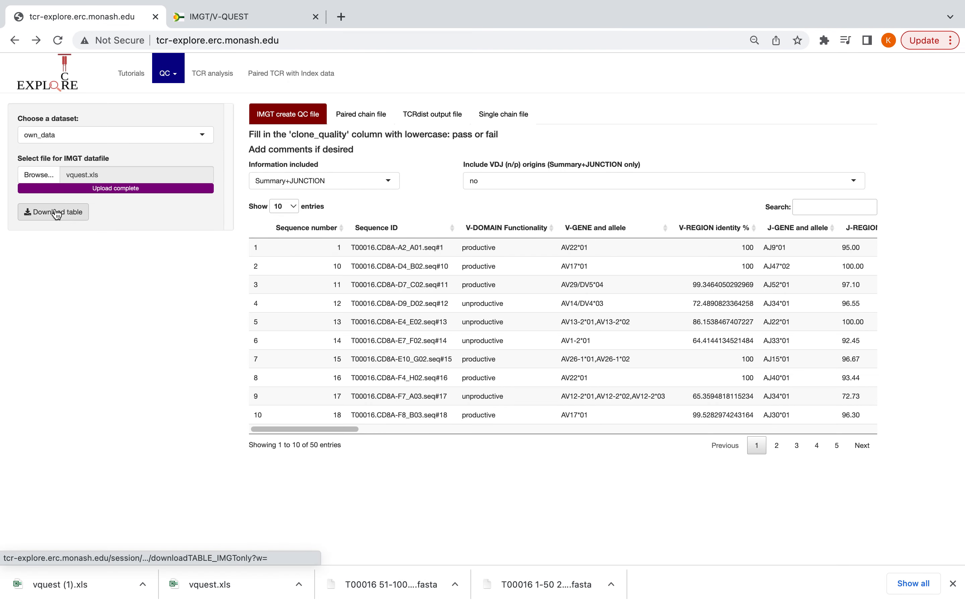
{"action": "left_click", "coordinate": [52, 212]}
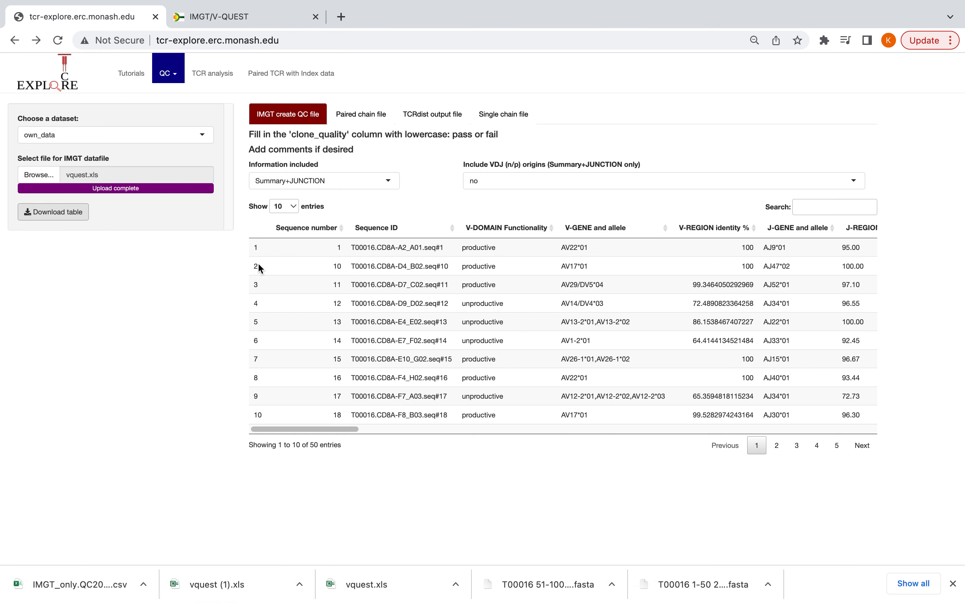
- Keep Summary+JUNCTION as the included information, upload vquest (1).xls, and download its QC table
{"action": "left_click", "coordinate": [331, 181]}
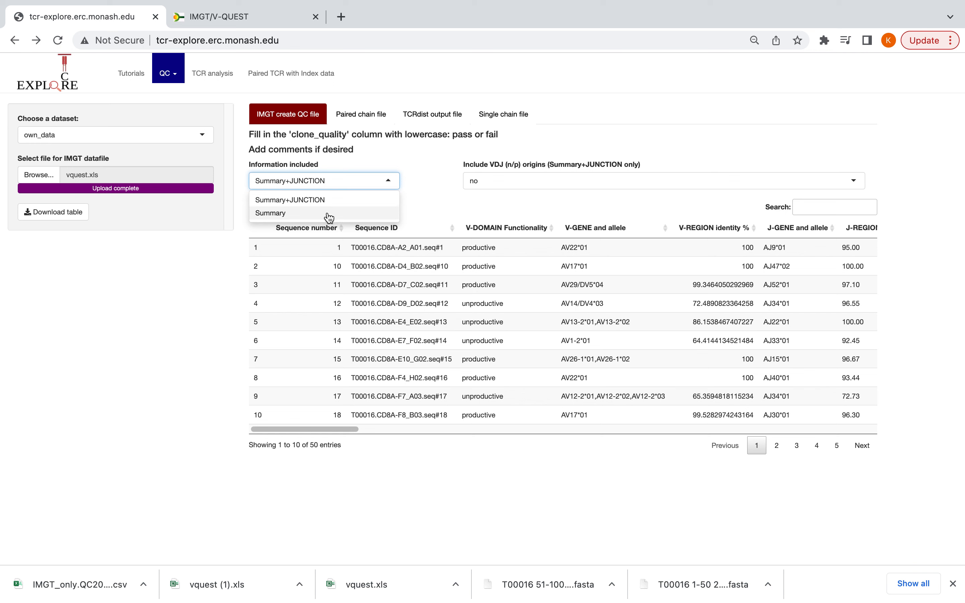
{"action": "left_click", "coordinate": [415, 154]}
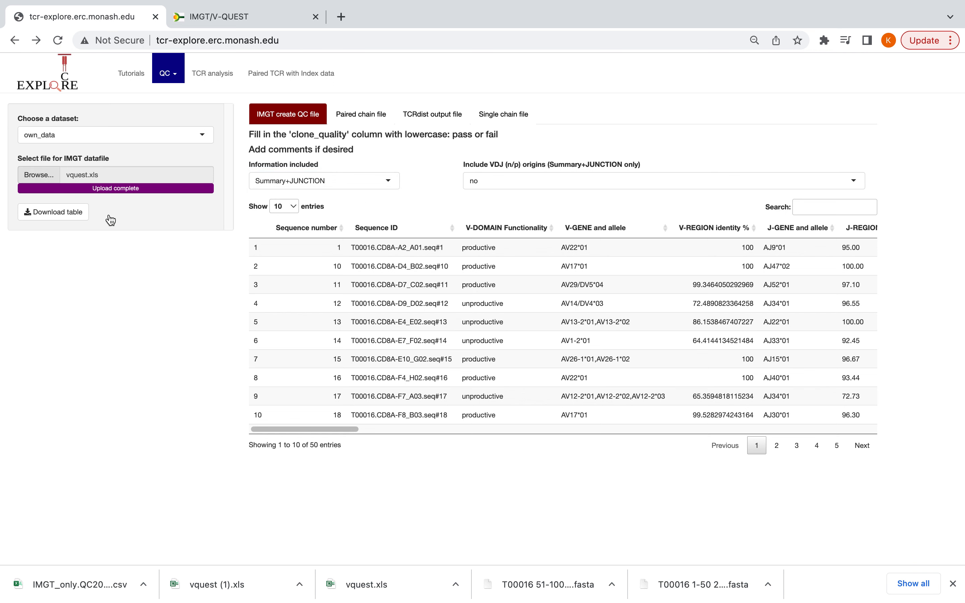
{"action": "left_click", "coordinate": [53, 212]}
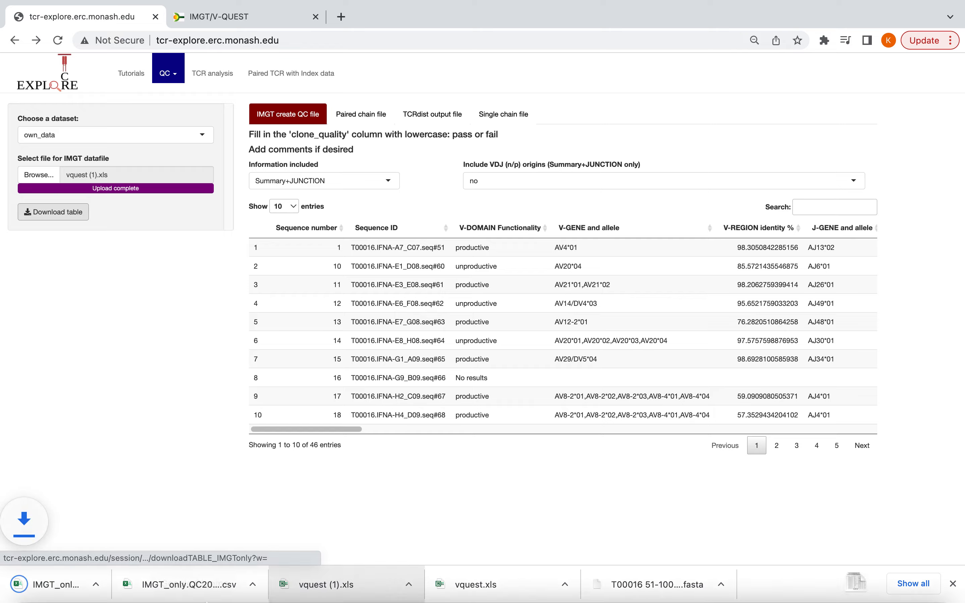
- Open the first downloaded IMGT_only.QC file in Excel and select the V.sequence.quality.check, clone_quality and comments headers
{"action": "left_click", "coordinate": [206, 592]}
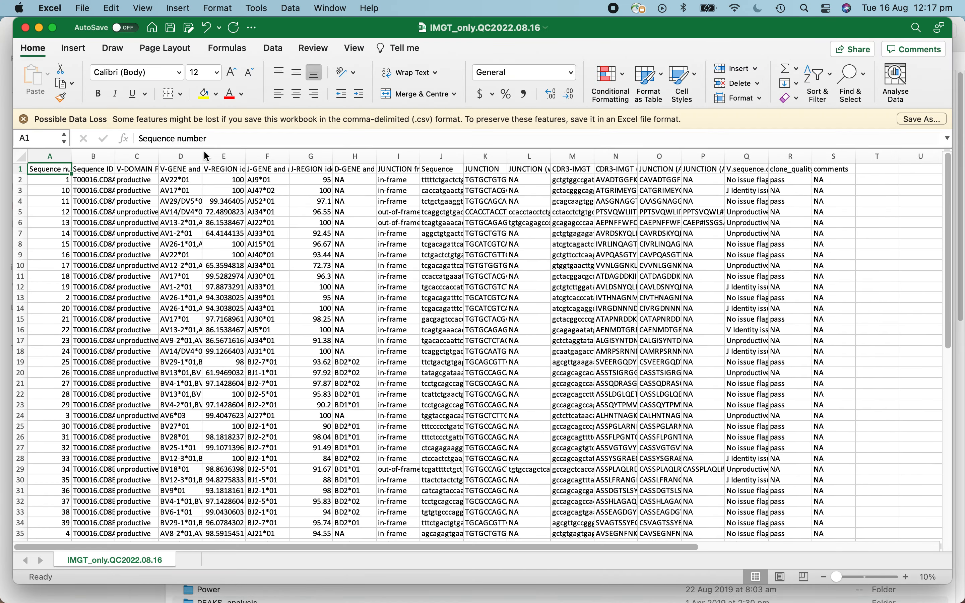
{"action": "left_click", "coordinate": [793, 171]}
{"action": "left_click", "coordinate": [766, 170]}
{"action": "left_click_drag", "start_coordinate": [775, 168], "coordinate": [833, 170]}
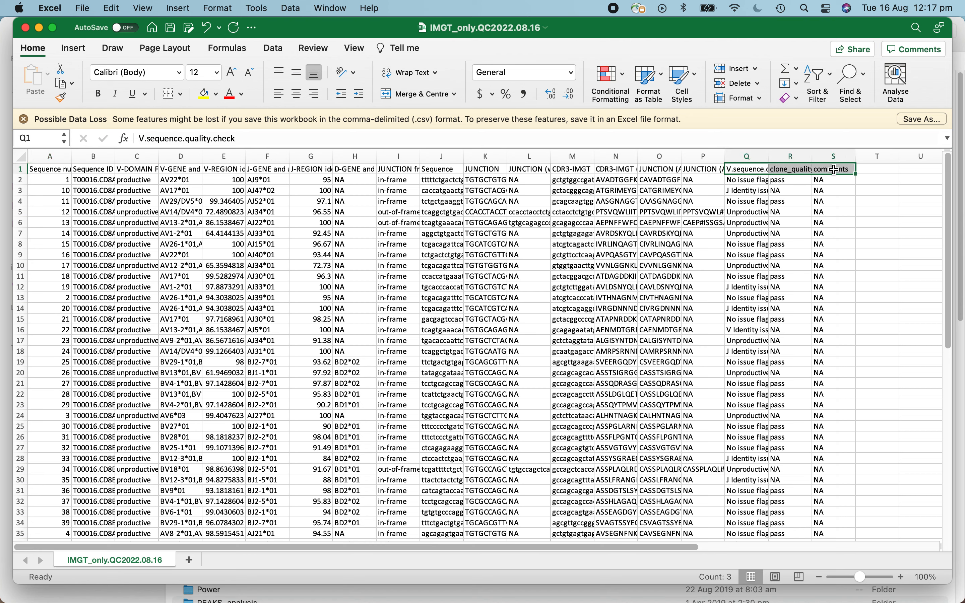
- Widen the V.sequence.quality.check column and check the first sequence's V-REGION and J-REGION identity values
{"action": "double_click", "coordinate": [771, 156]}
{"action": "left_click", "coordinate": [762, 171]}
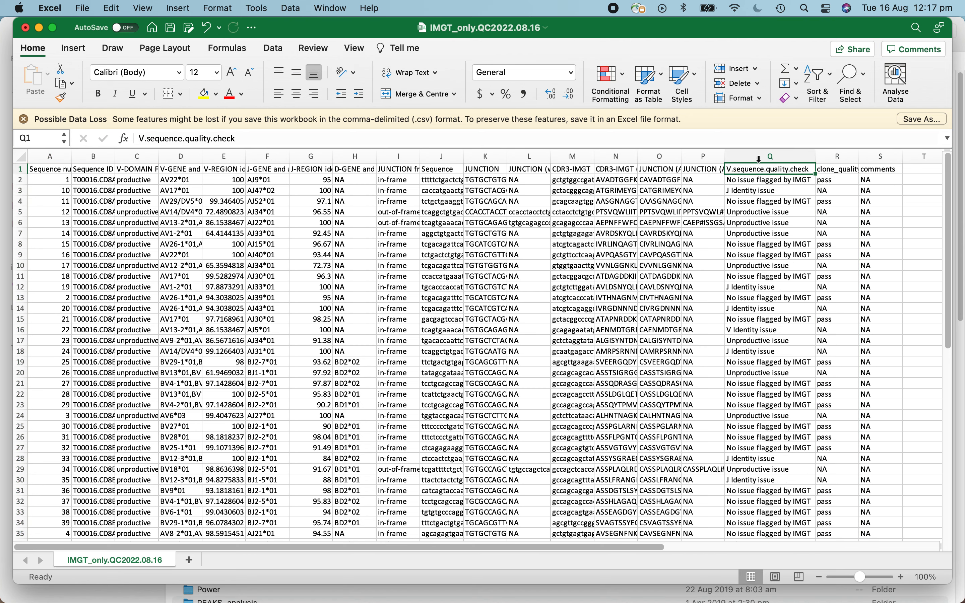
{"action": "left_click", "coordinate": [231, 180]}
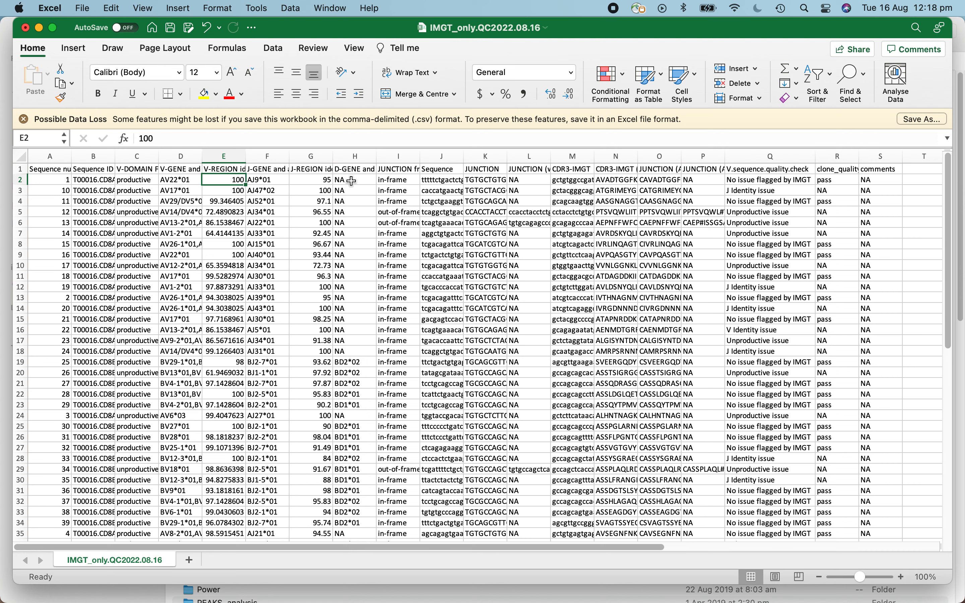
{"action": "left_click", "coordinate": [310, 182]}
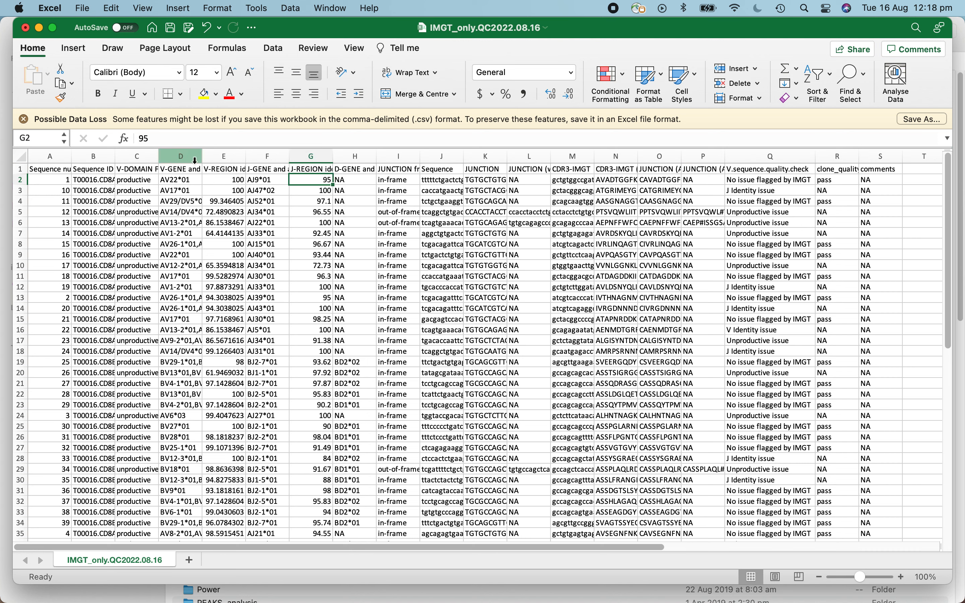
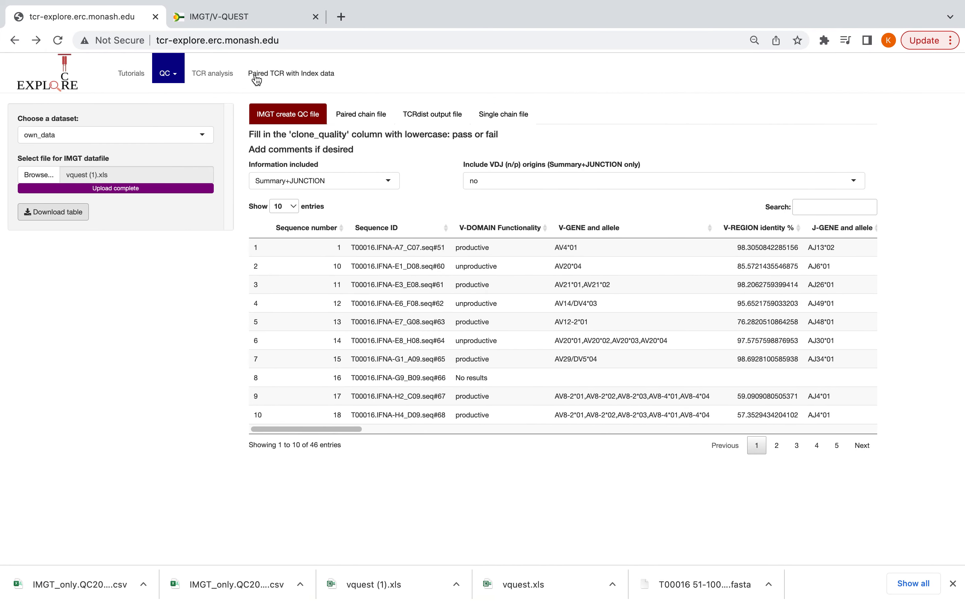
- Return to TCR_Explore, open the .ab1 chromatogram quality control page, and set the dataset to .ab1-own_data
{"action": "left_click", "coordinate": [172, 73]}
{"action": "left_click", "coordinate": [195, 121]}
{"action": "left_click", "coordinate": [195, 124]}
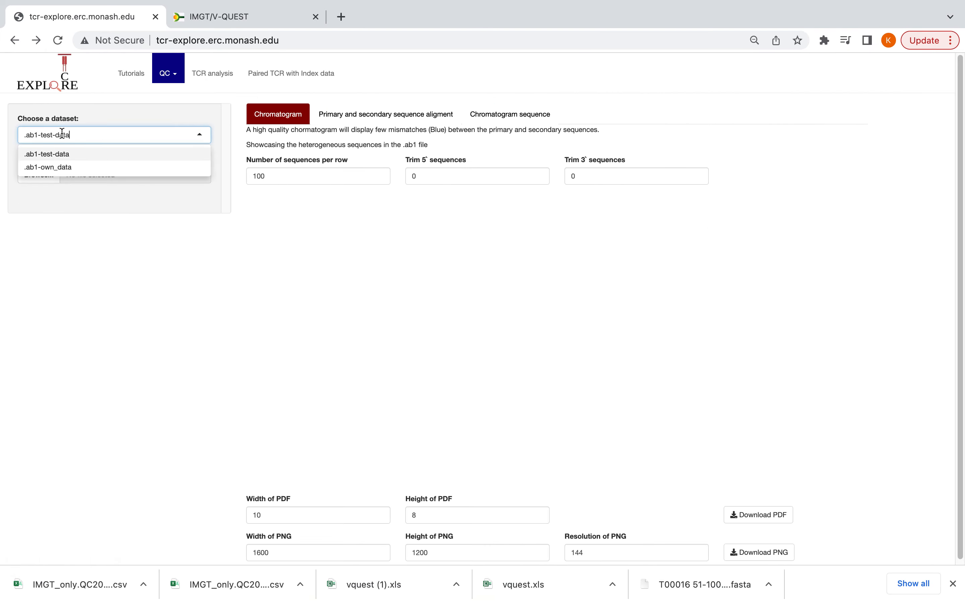
{"action": "left_click", "coordinate": [62, 168]}
- Upload the chromatogram file CD8A-A8_C01.ab1 from the Micromon folder inside T00016
{"action": "left_click", "coordinate": [60, 175]}
{"action": "key", "text": "super+Up"}
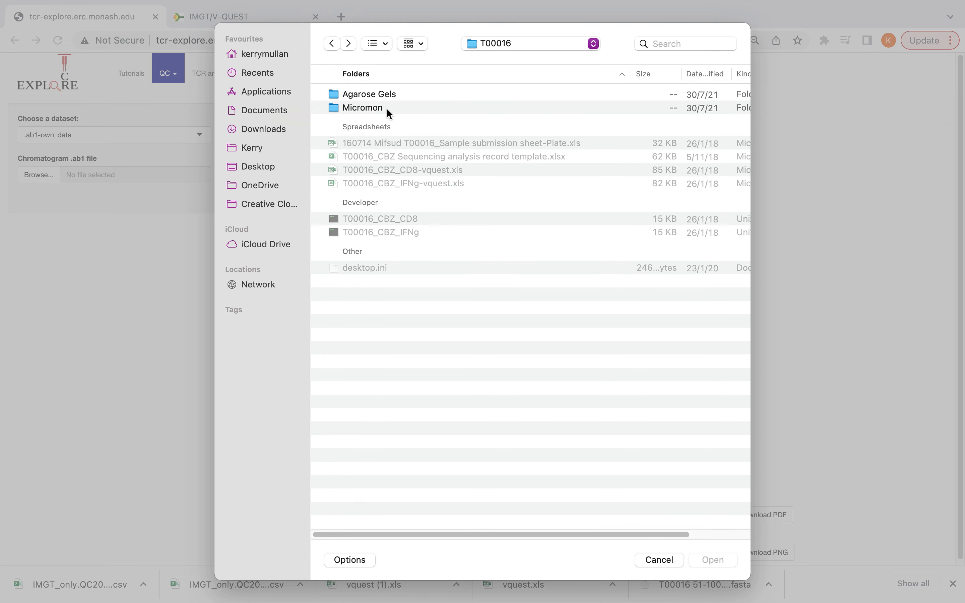
{"action": "double_click", "coordinate": [386, 107]}
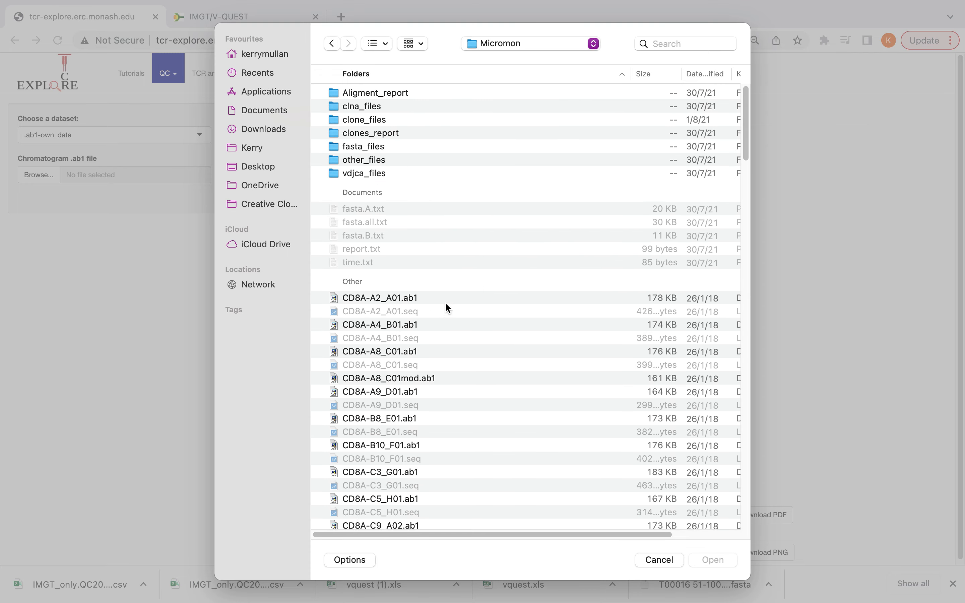
{"action": "left_click", "coordinate": [447, 304]}
{"action": "left_click", "coordinate": [423, 352]}
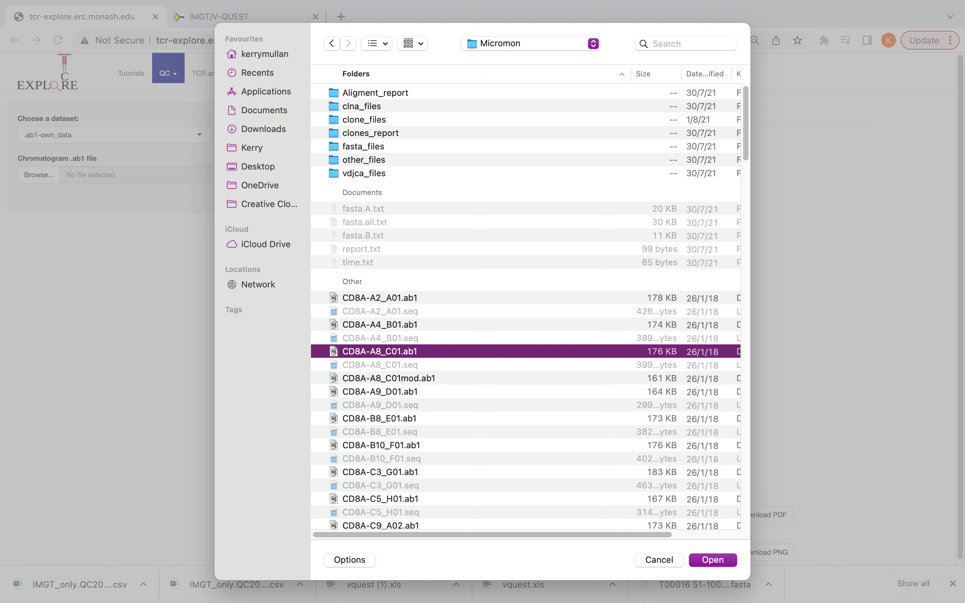
{"action": "left_click", "coordinate": [733, 566]}
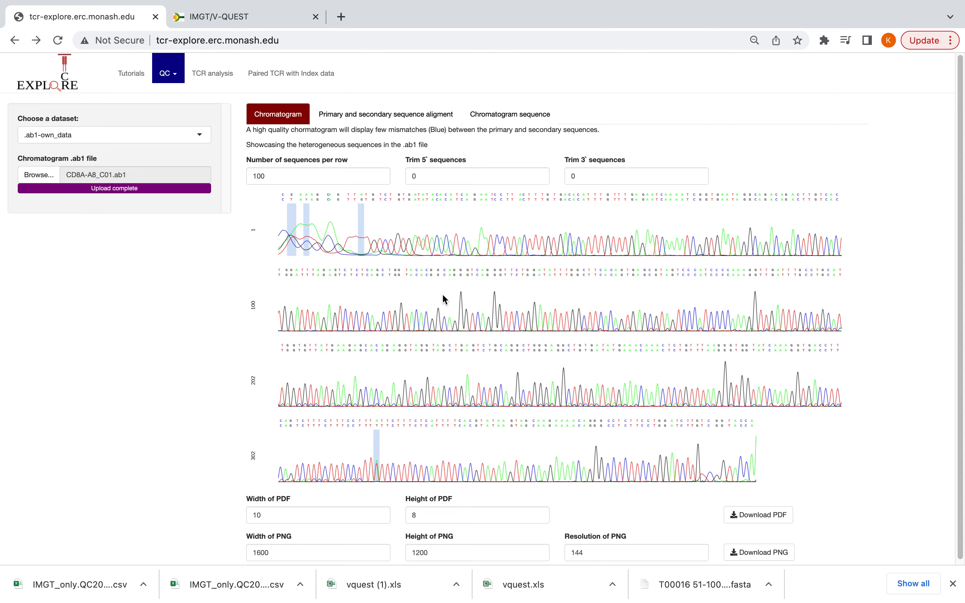
- Switch to the IMGT_only.QC spreadsheet in Excel and compare the CD8A-A8_C01 row's quality check with the chromatogram
{"action": "key", "text": "ctrl+Left"}
{"action": "left_click_drag", "start_coordinate": [151, 202], "coordinate": [886, 201]}
{"action": "left_click", "coordinate": [839, 201]}
{"action": "left_click", "coordinate": [735, 203]}
{"action": "left_click", "coordinate": [847, 199]}
{"action": "key", "text": "super+Tab"}
{"action": "key", "text": "ctrl+Left"}
{"action": "left_click", "coordinate": [156, 212]}
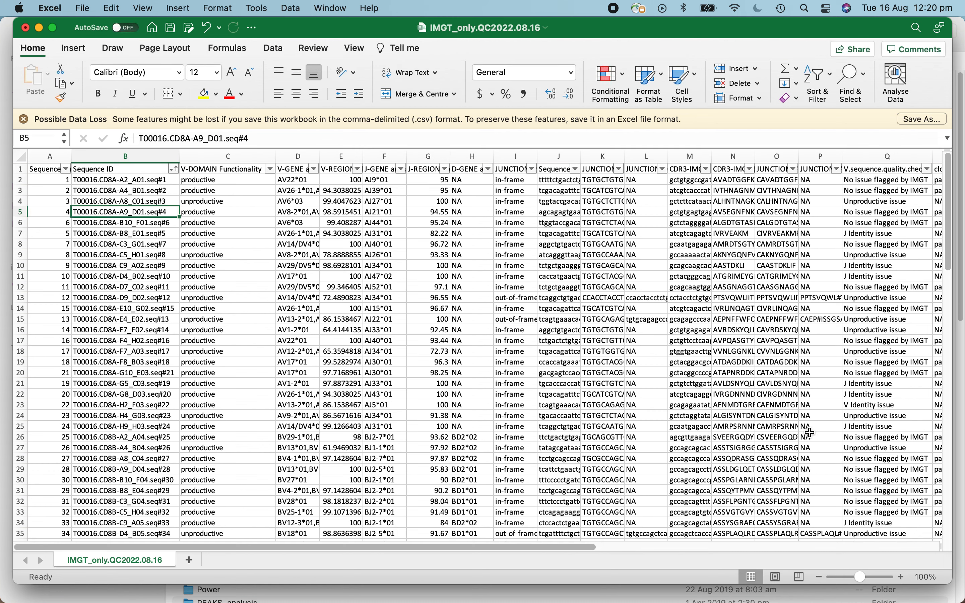
{"action": "left_click", "coordinate": [810, 394]}
- Bring up the SJS.TEN.three.samps workbook and review the entries in its clone_quality and comments columns
{"action": "key", "text": "super+grave"}
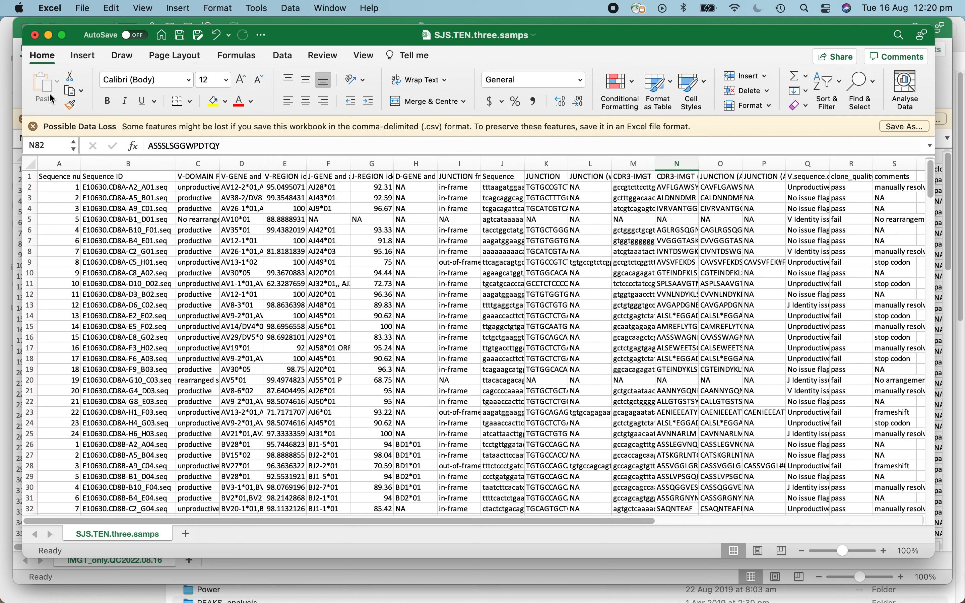
{"action": "scroll", "coordinate": [322, 203], "scroll_direction": "right", "scroll_amount": 5}
{"action": "scroll", "coordinate": [323, 203], "scroll_direction": "right", "scroll_amount": 1}
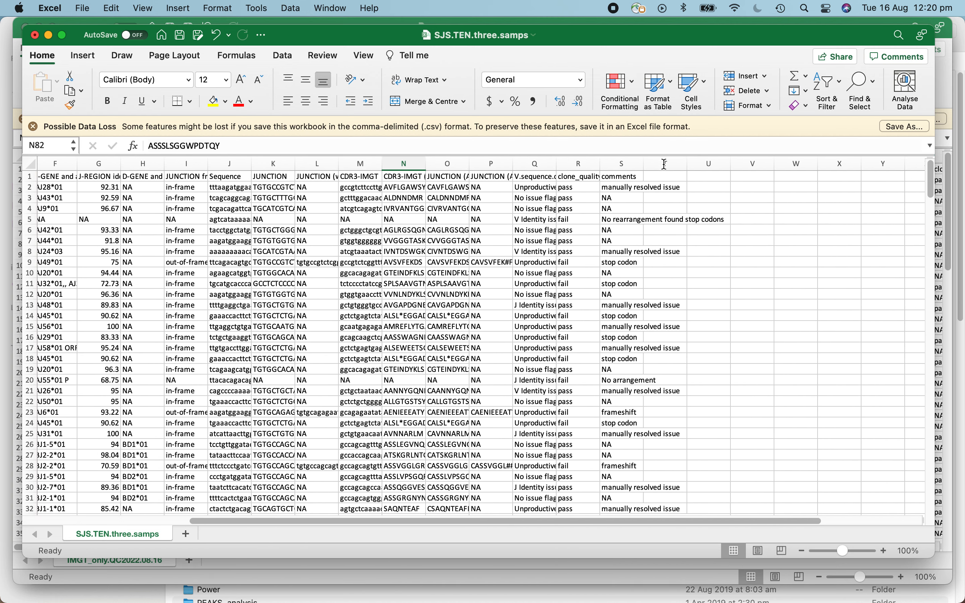
{"action": "left_click_drag", "start_coordinate": [597, 187], "coordinate": [596, 317]}
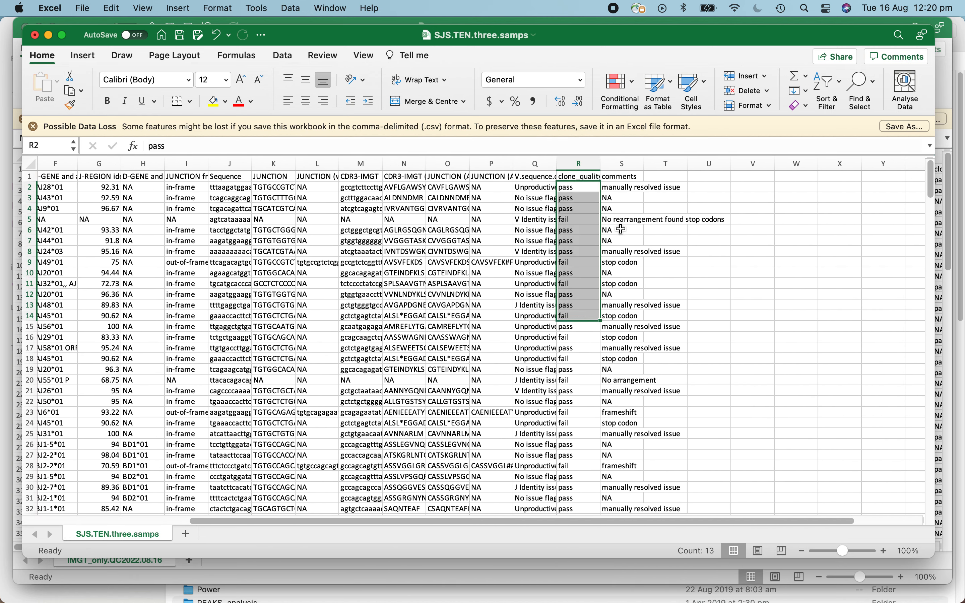
{"action": "left_click_drag", "start_coordinate": [621, 188], "coordinate": [623, 455]}
{"action": "left_click", "coordinate": [620, 435]}
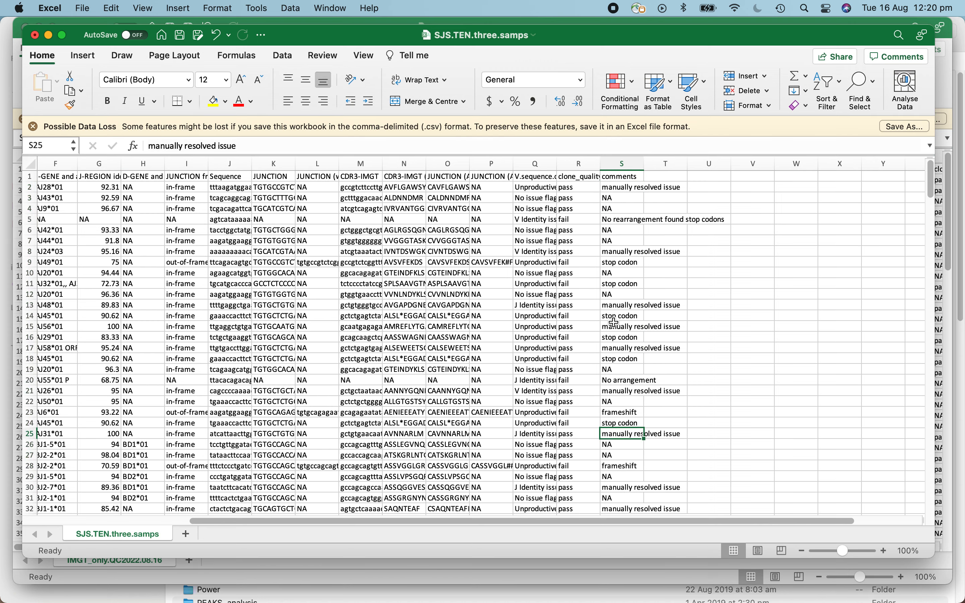
- Return to TCR_Explore's IMGT (Sanger Sequencing) quality control page and view the paired chain file
{"action": "key", "text": "ctrl+Right"}
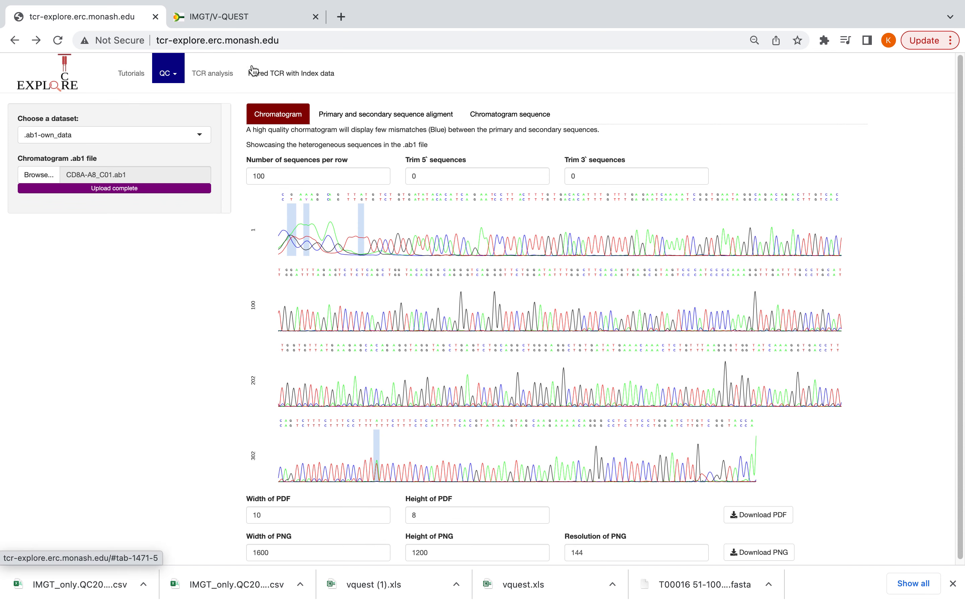
{"action": "left_click", "coordinate": [171, 74]}
{"action": "left_click", "coordinate": [194, 110]}
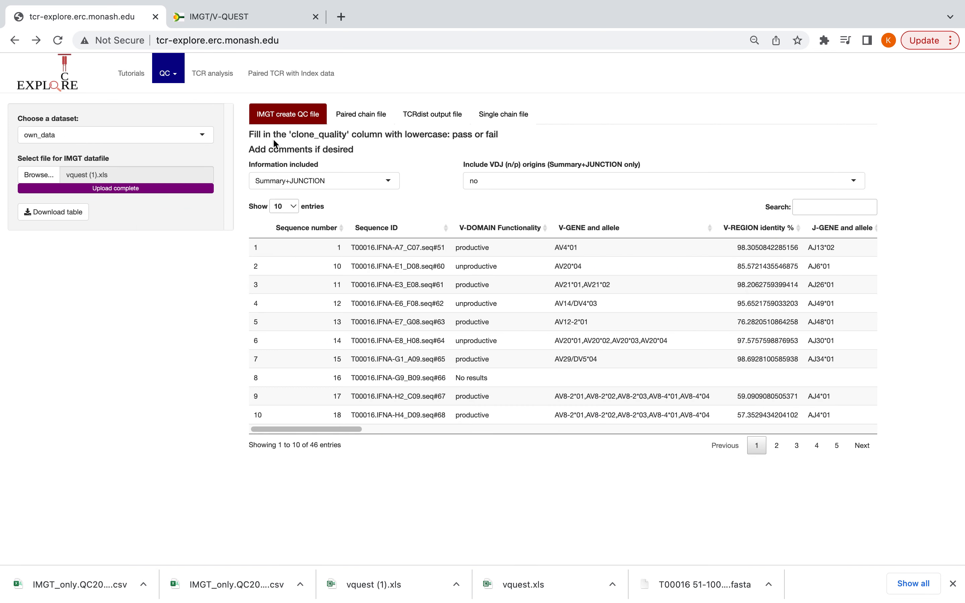
{"action": "left_click", "coordinate": [361, 114]}
- Download the TCRdist output for ab-test-data1 as a tsv file and open it in Numbers
{"action": "left_click", "coordinate": [430, 114]}
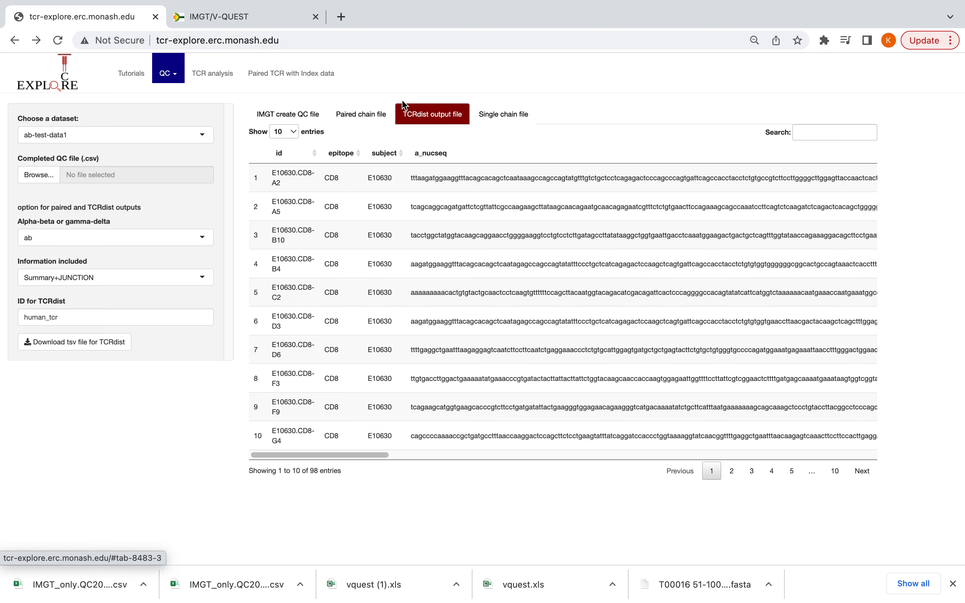
{"action": "left_click_drag", "start_coordinate": [294, 454], "coordinate": [816, 474]}
{"action": "left_click", "coordinate": [75, 342]}
{"action": "left_click", "coordinate": [56, 584]}
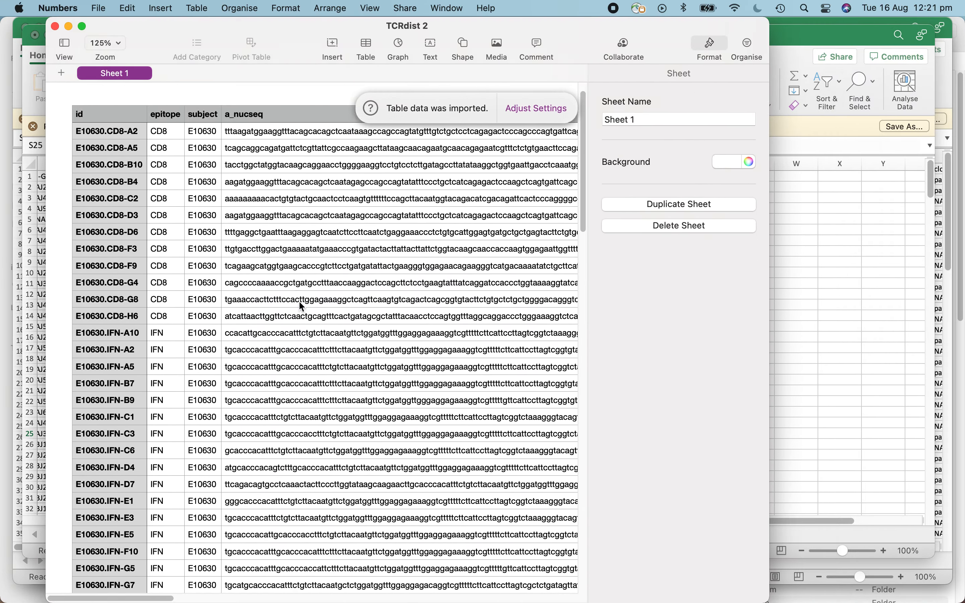
- Look through the rows and columns of the TCRdist table
{"action": "scroll", "coordinate": [302, 307], "scroll_direction": "down", "scroll_amount": 20}
{"action": "scroll", "coordinate": [136, 272], "scroll_direction": "up", "scroll_amount": 10}
{"action": "scroll", "coordinate": [116, 199], "scroll_direction": "up", "scroll_amount": 15}
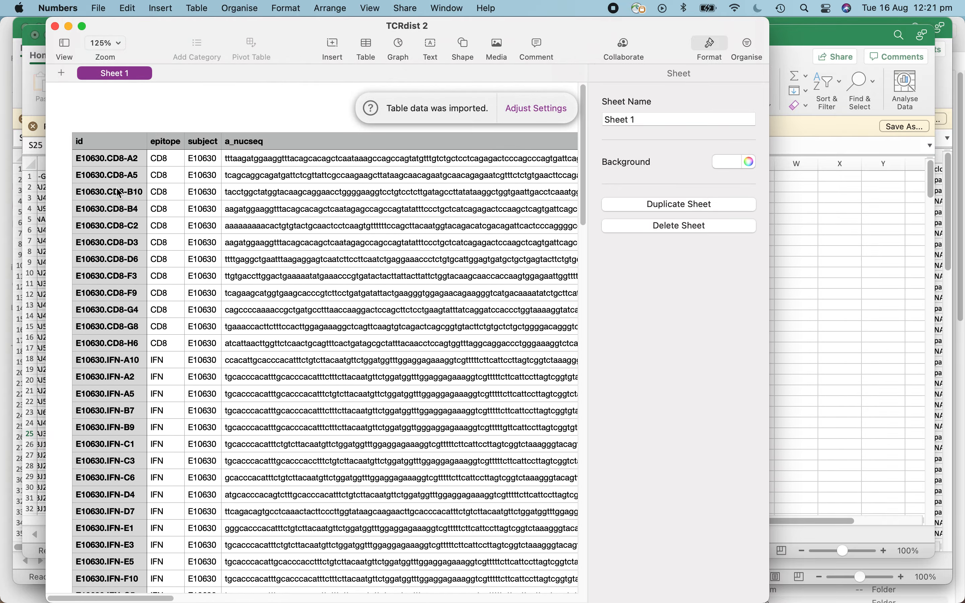
{"action": "scroll", "coordinate": [248, 223], "scroll_direction": "right", "scroll_amount": 10}
- Return to TCR_Explore, view the single chain output for ab-test-data1 through its last columns, and download the file
{"action": "key", "text": "ctrl+Right"}
{"action": "left_click", "coordinate": [498, 120]}
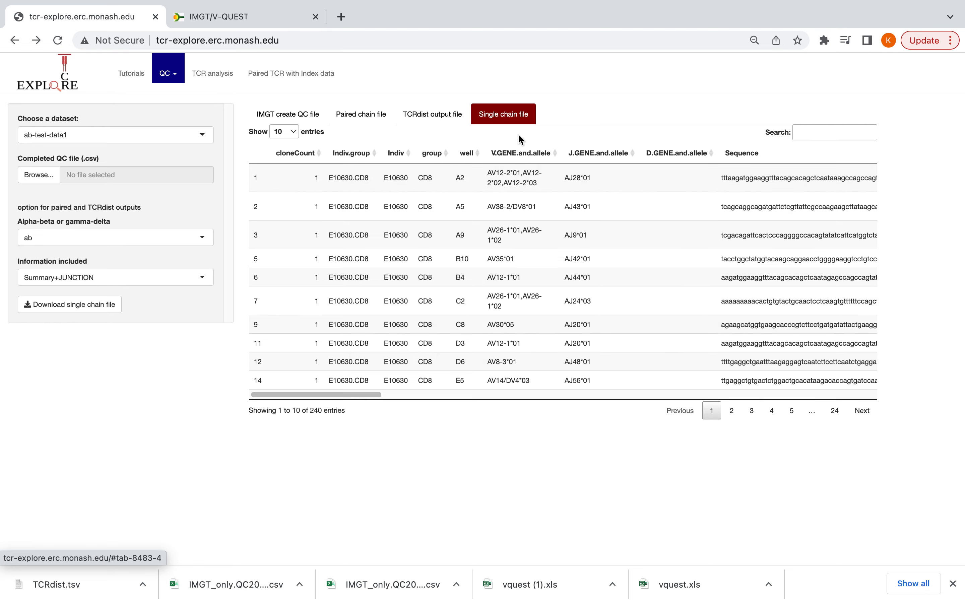
{"action": "left_click_drag", "start_coordinate": [344, 396], "coordinate": [869, 382]}
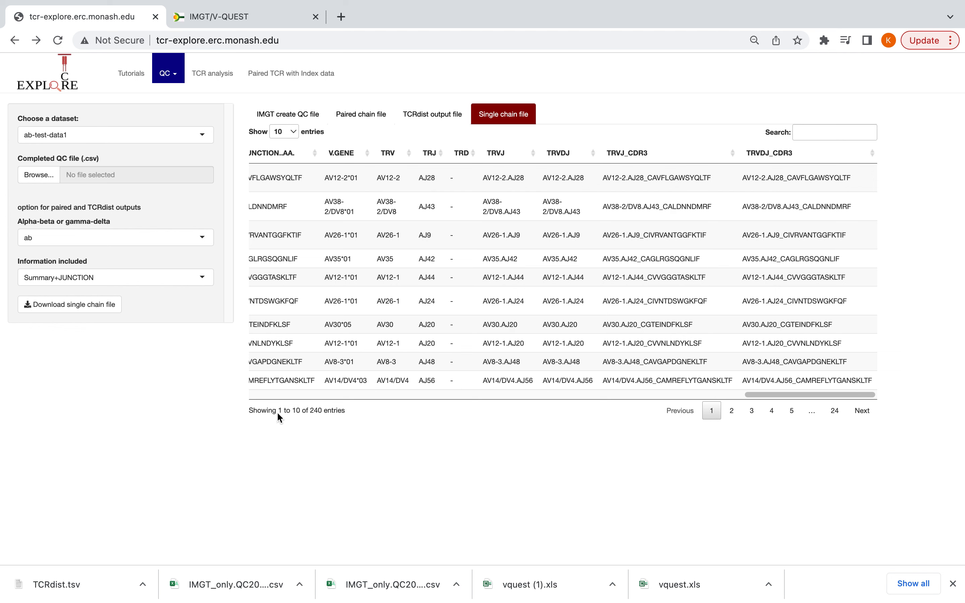
{"action": "left_click", "coordinate": [69, 304]}
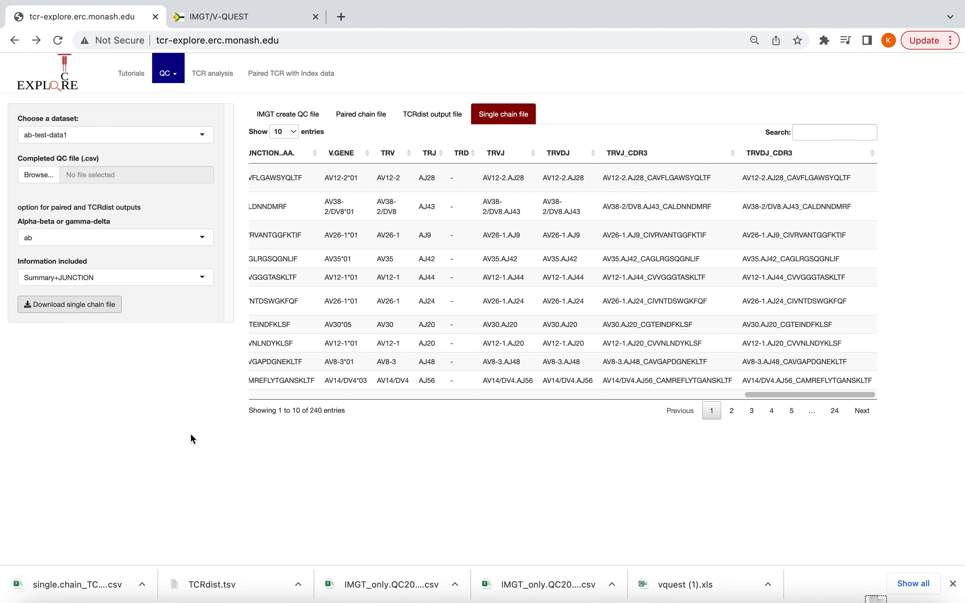